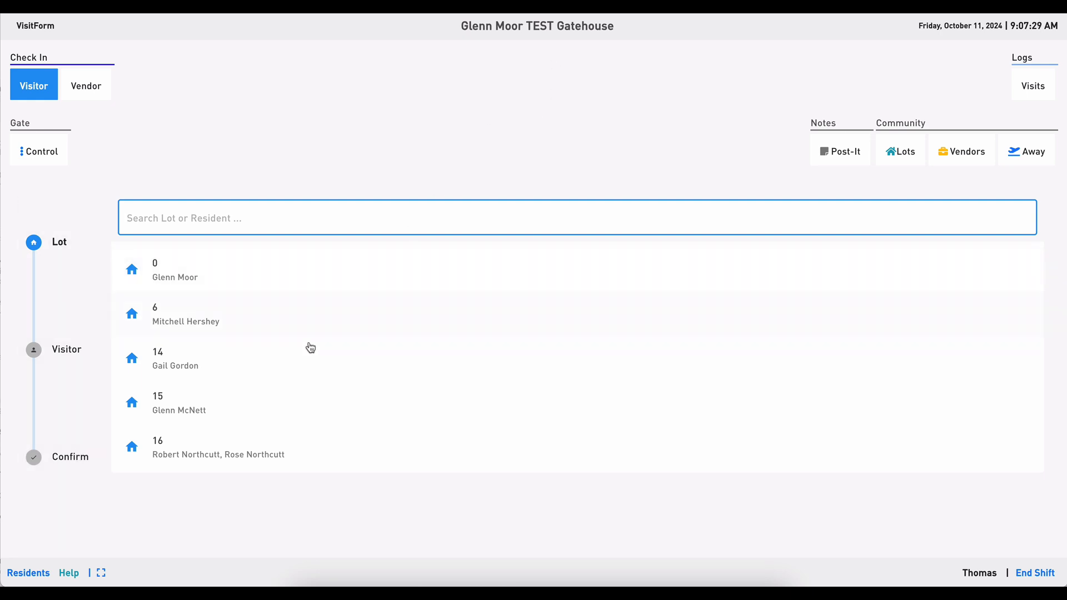
Search the lot list for lot 16, then clear the search.
scroll(311, 348, down, 3)
scroll(310, 348, up, 3)
text(16)
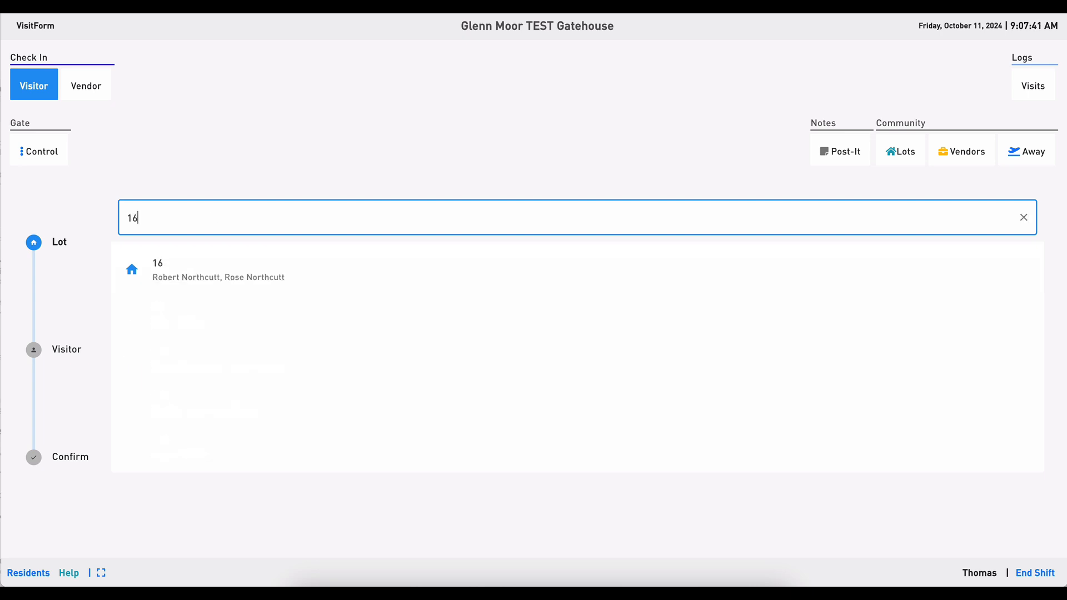
key(BackSpace)
key(BackSpace)
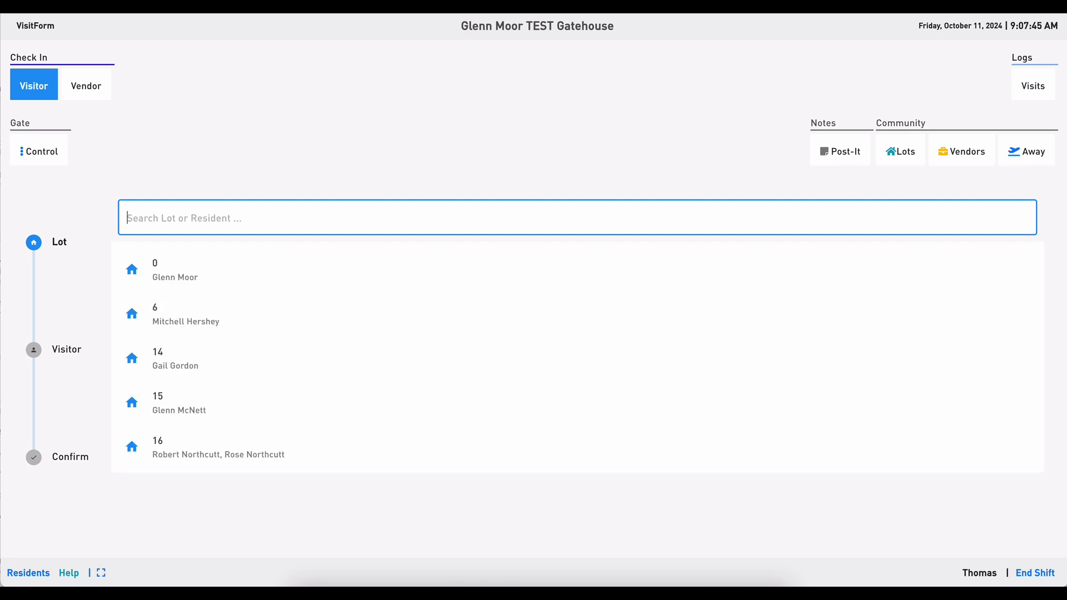
Search the lots by part of a resident's surname, then clear the search.
text(nort)
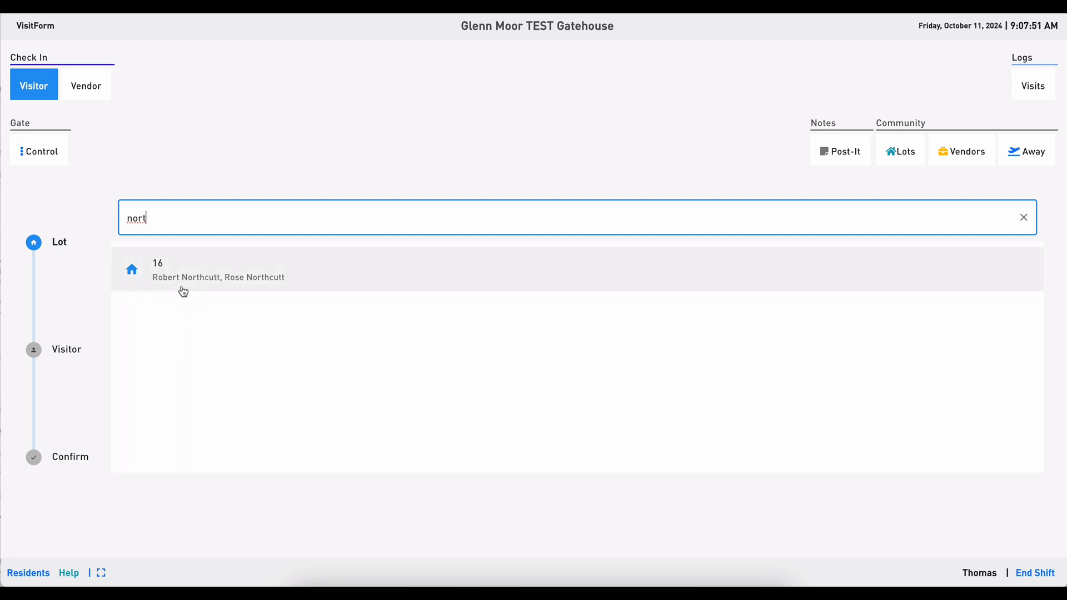
key(BackSpace)
key(BackSpace)
key(BackSpace)
key(BackSpace)
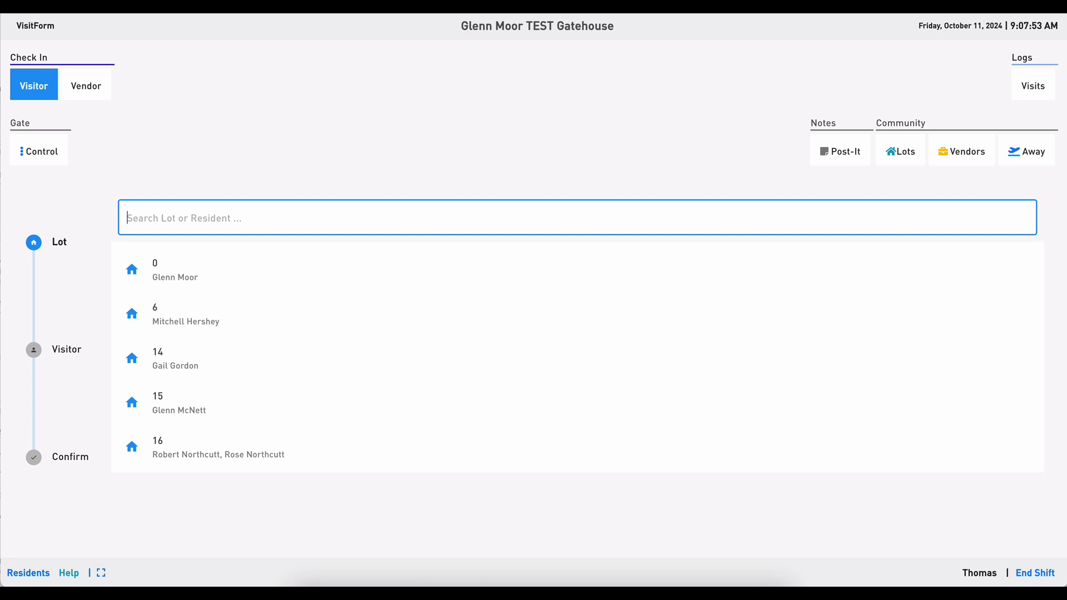
Search the lots by a resident's first name and by its first letters, then clear the search.
text(rose)
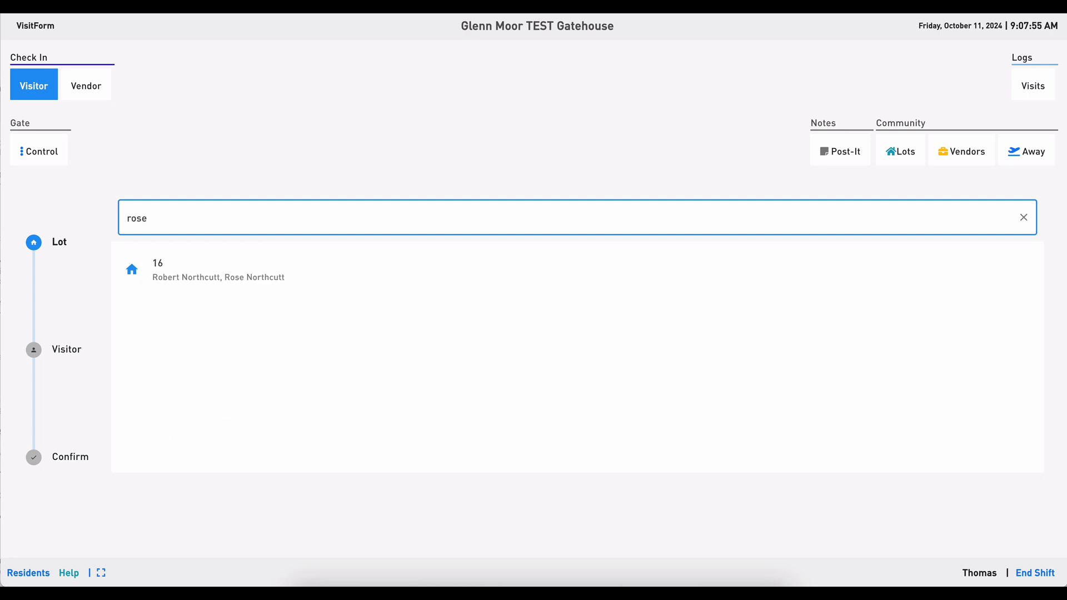
key(BackSpace)
key(BackSpace)
key(BackSpace)
key(BackSpace)
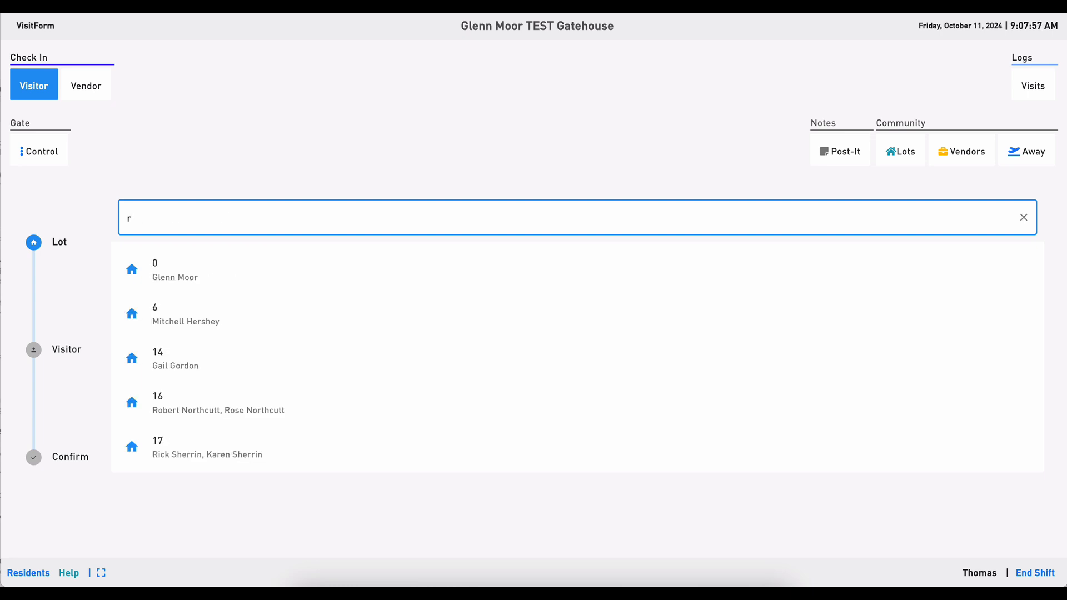
text(ro)
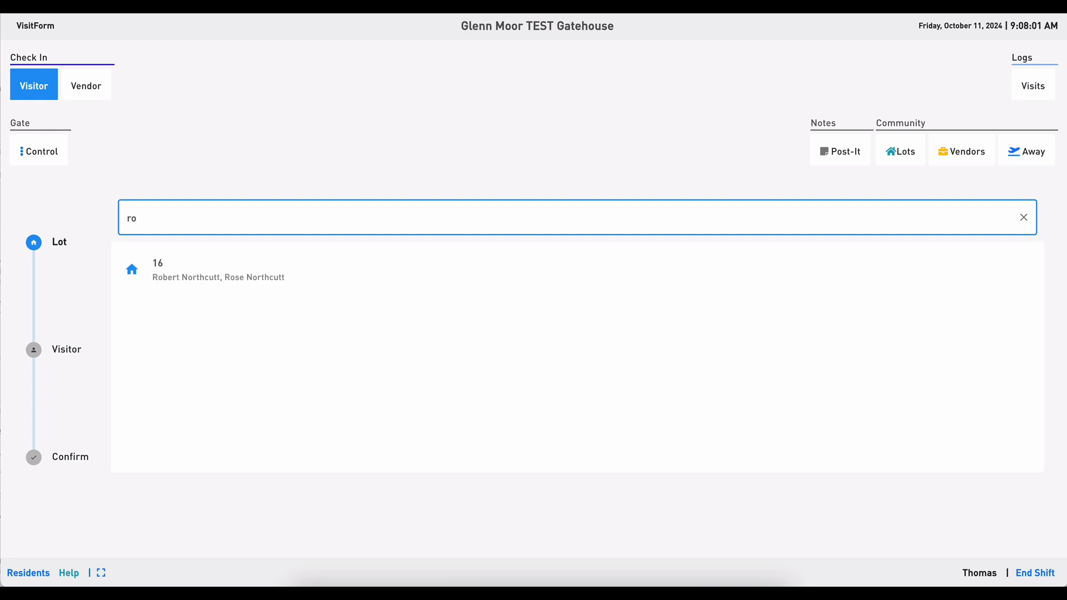
key(BackSpace)
key(BackSpace)
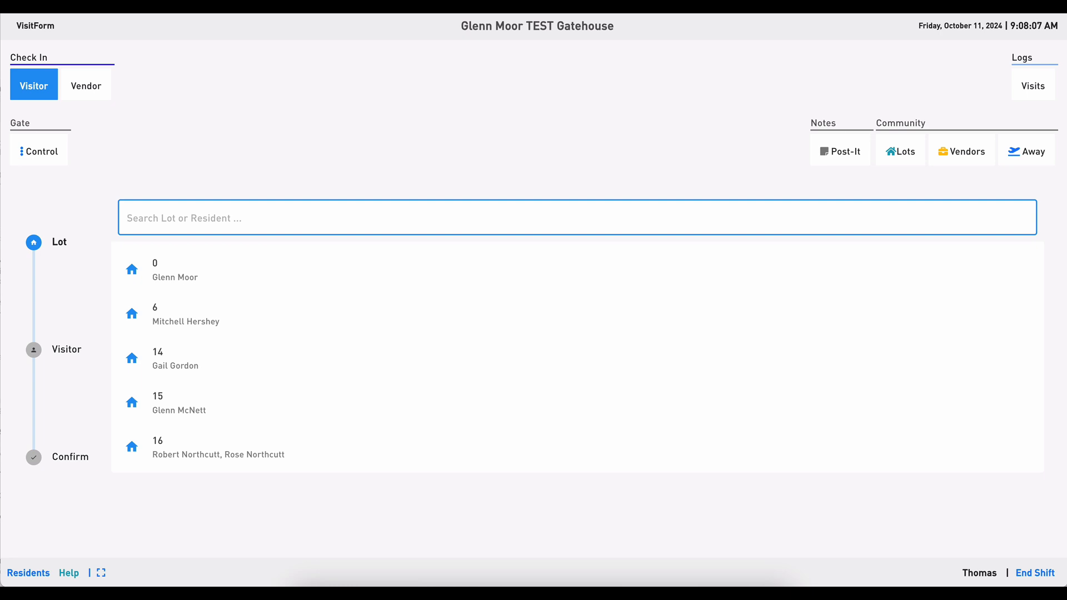
Search for lot 16 and select it.
text(16)
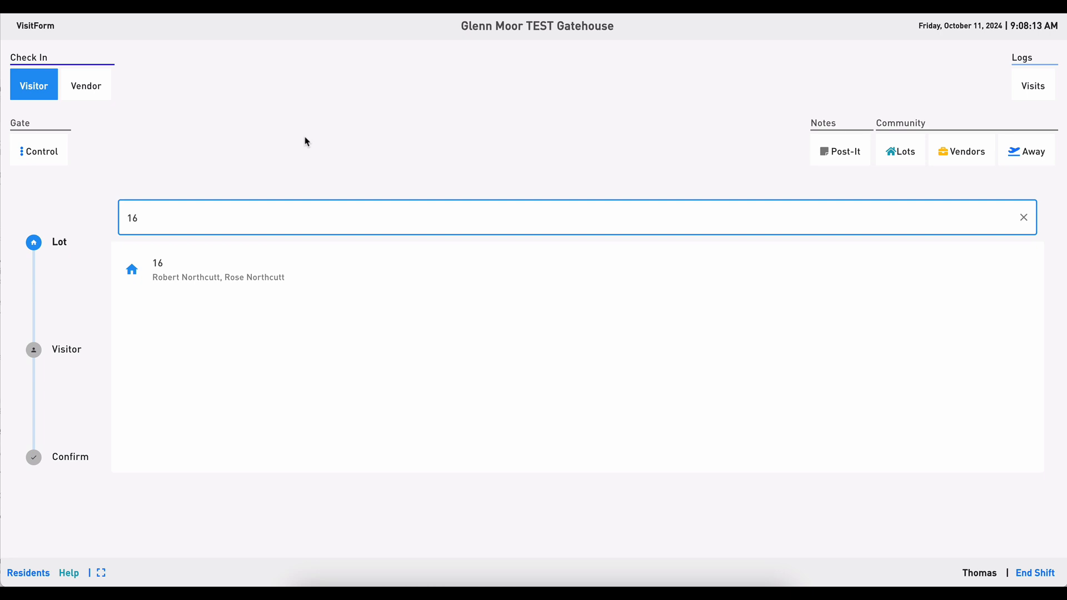
click(175, 281)
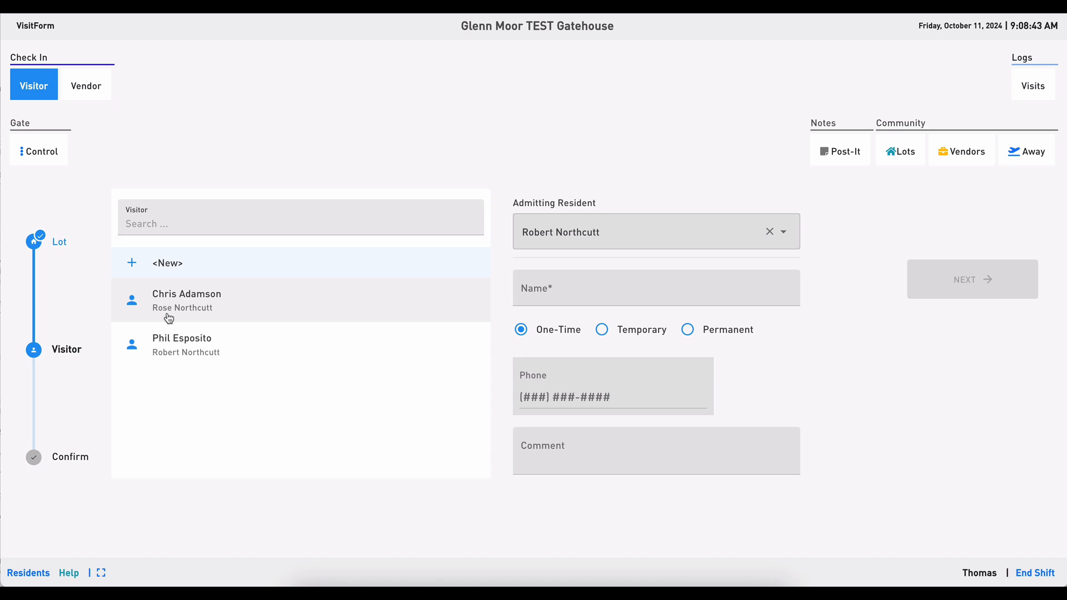
click(191, 351)
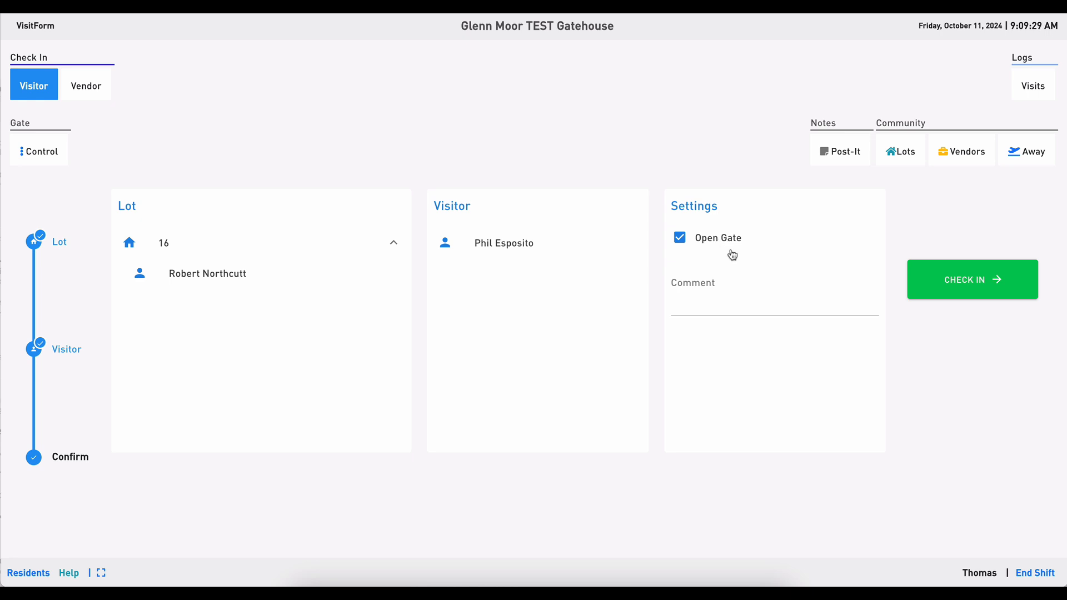
click(728, 305)
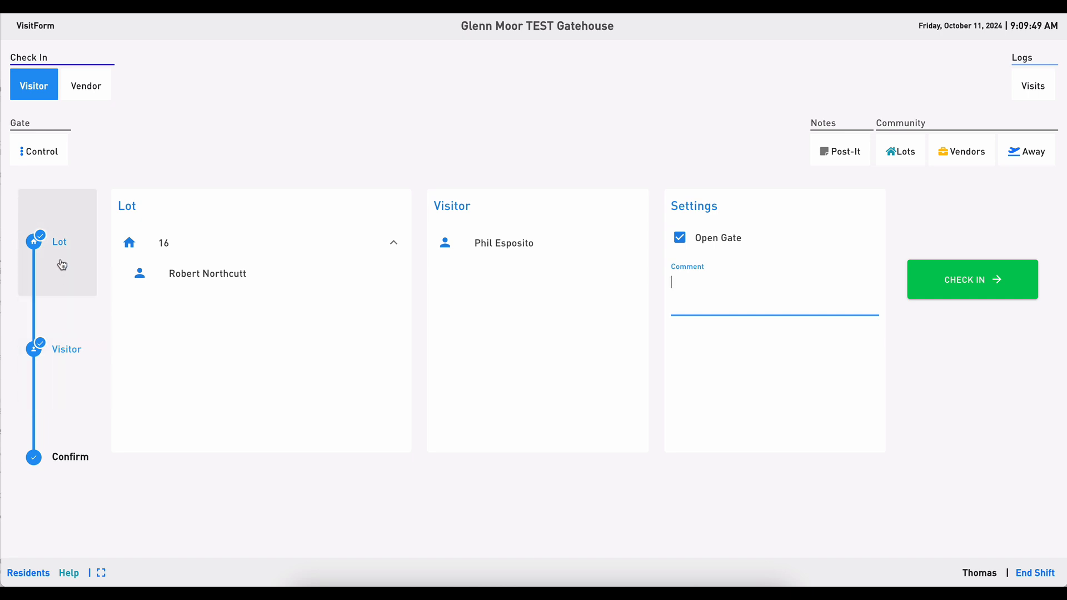
click(75, 353)
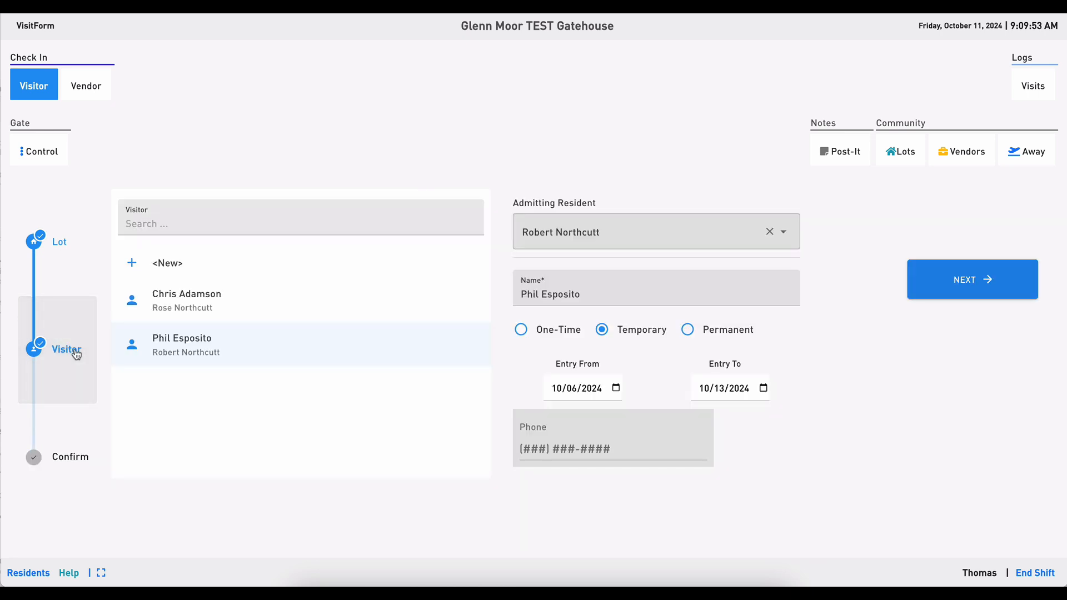
Select the first listed visitor, admitted by the lot's second resident, and check the visitor in.
click(193, 302)
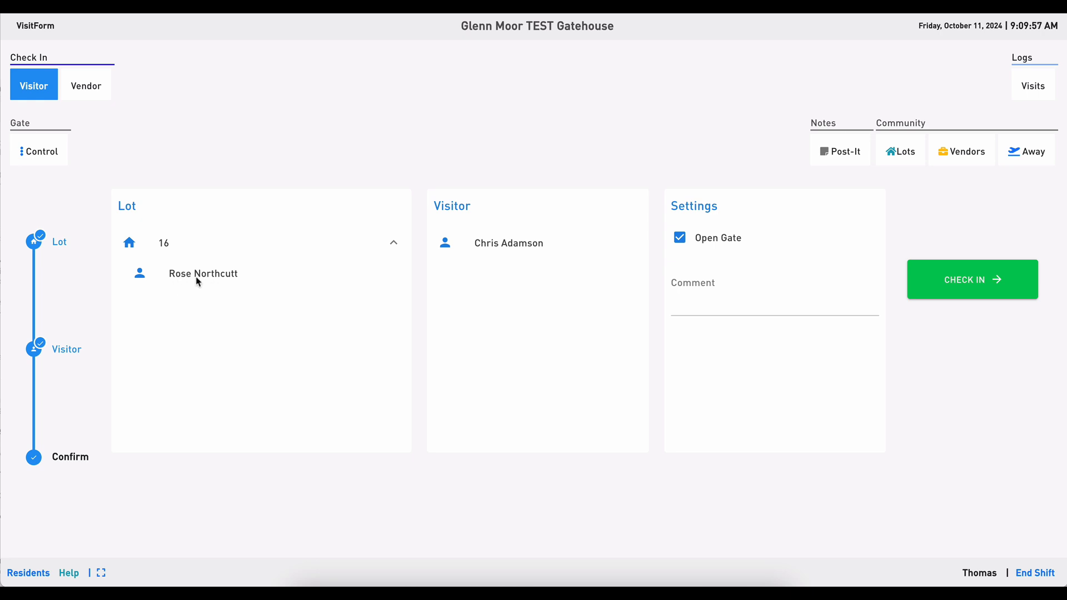
click(73, 351)
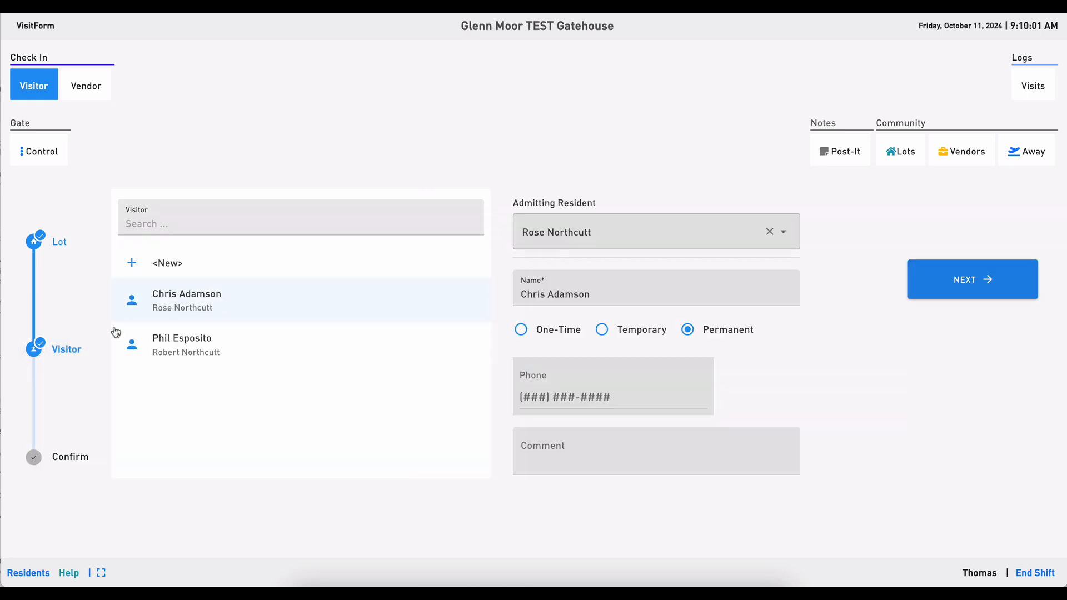
click(190, 300)
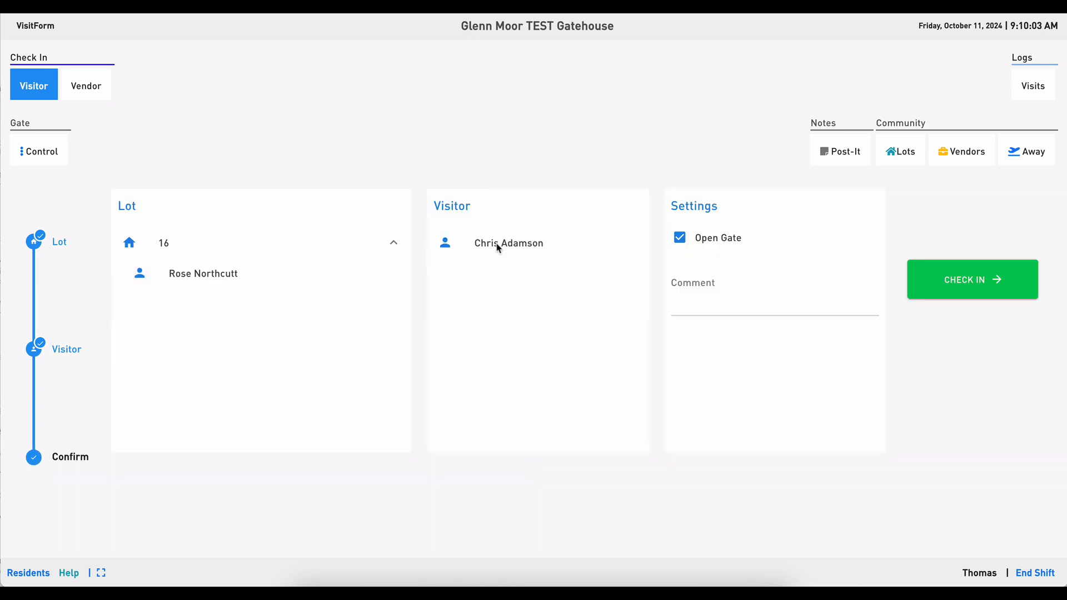
click(976, 295)
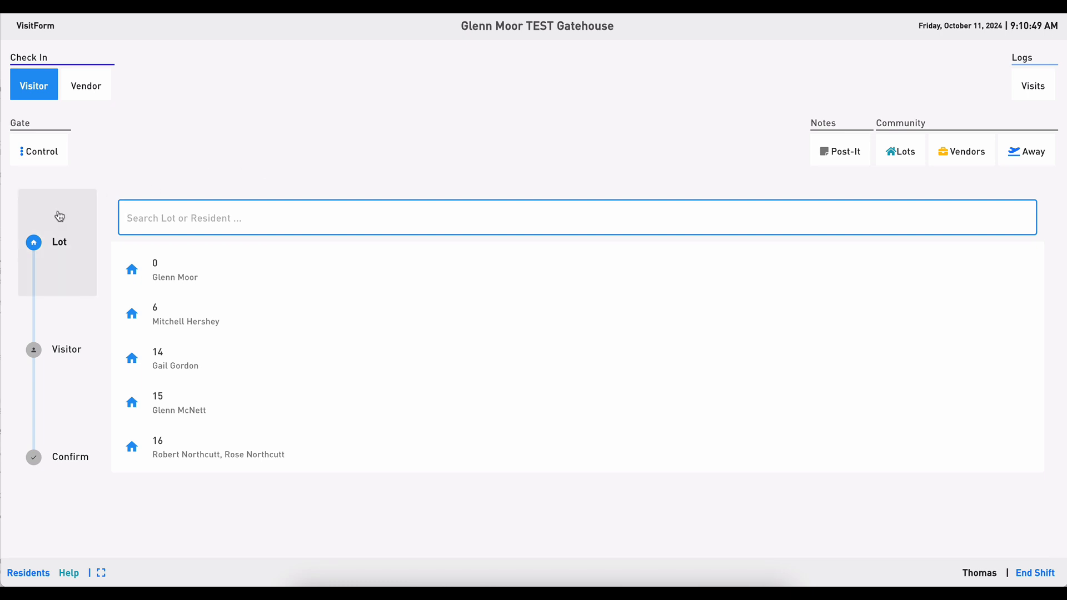
Switch to vendor check-in and go back to the vendor selection list.
click(89, 89)
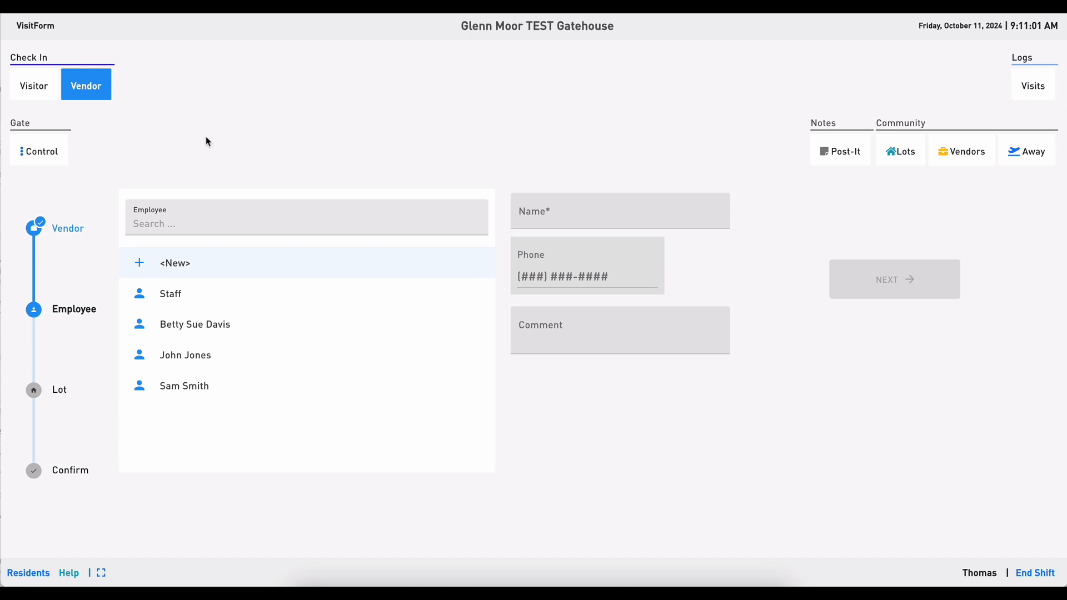
click(80, 238)
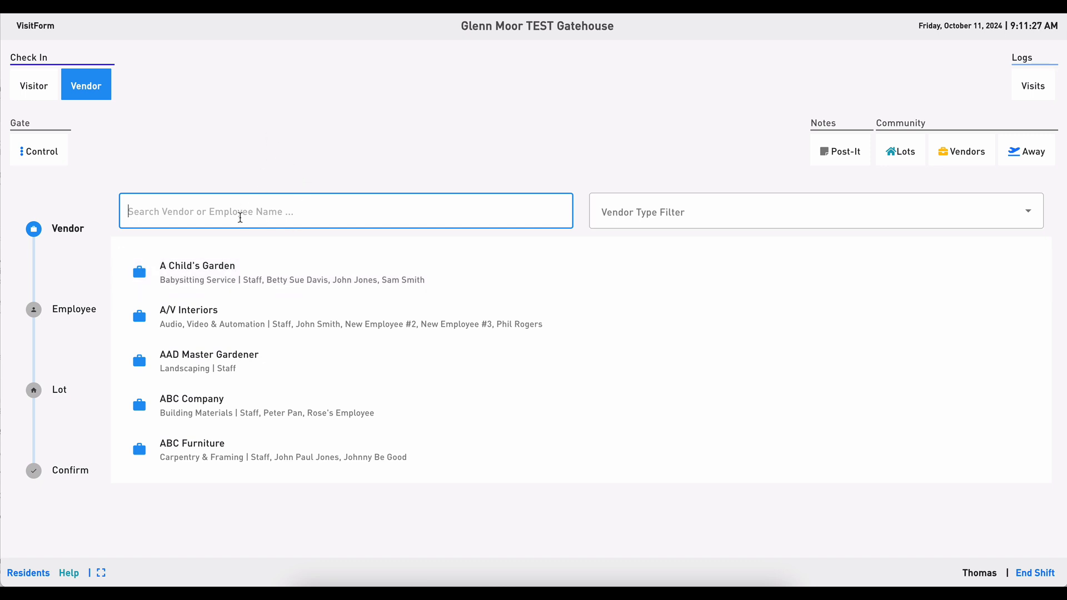
scroll(237, 321, down, 4)
scroll(237, 321, up, 4)
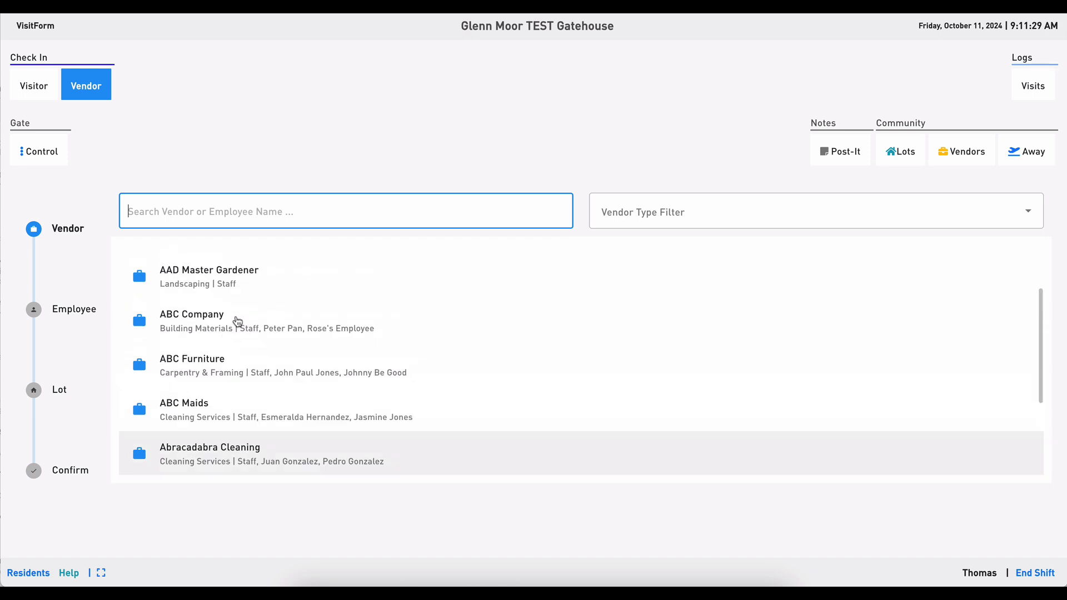
scroll(270, 329, down, 4)
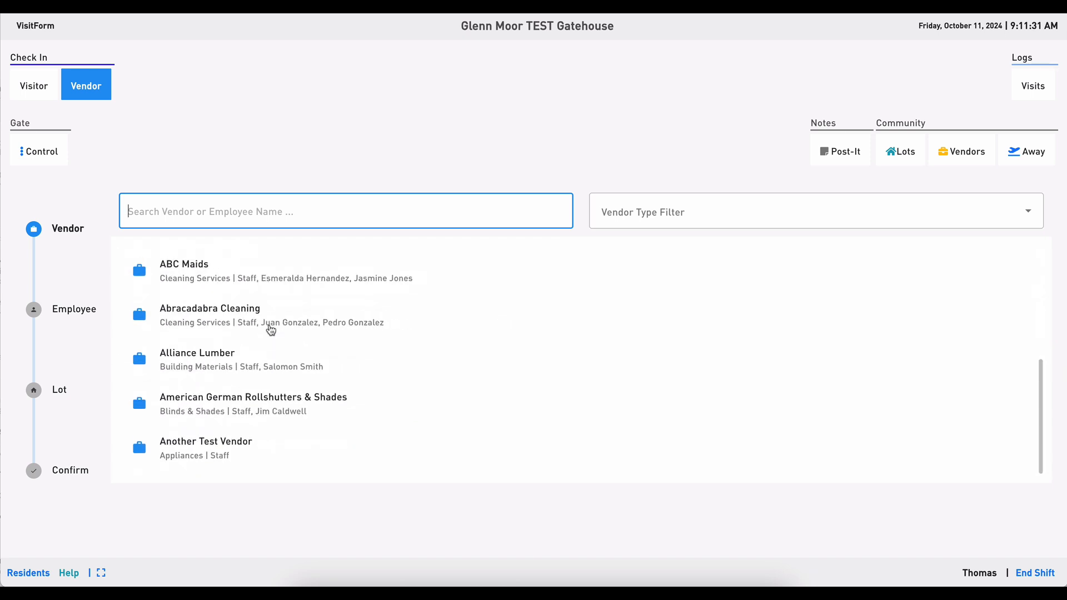
scroll(271, 329, up, 4)
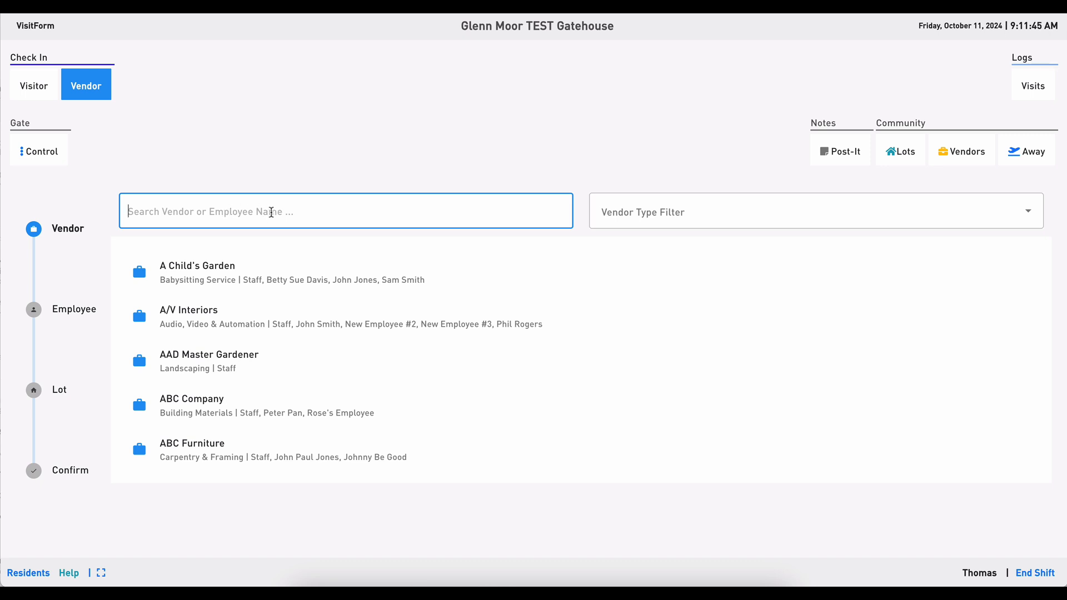
Filter the vendors by the Babysitting Service type.
click(658, 215)
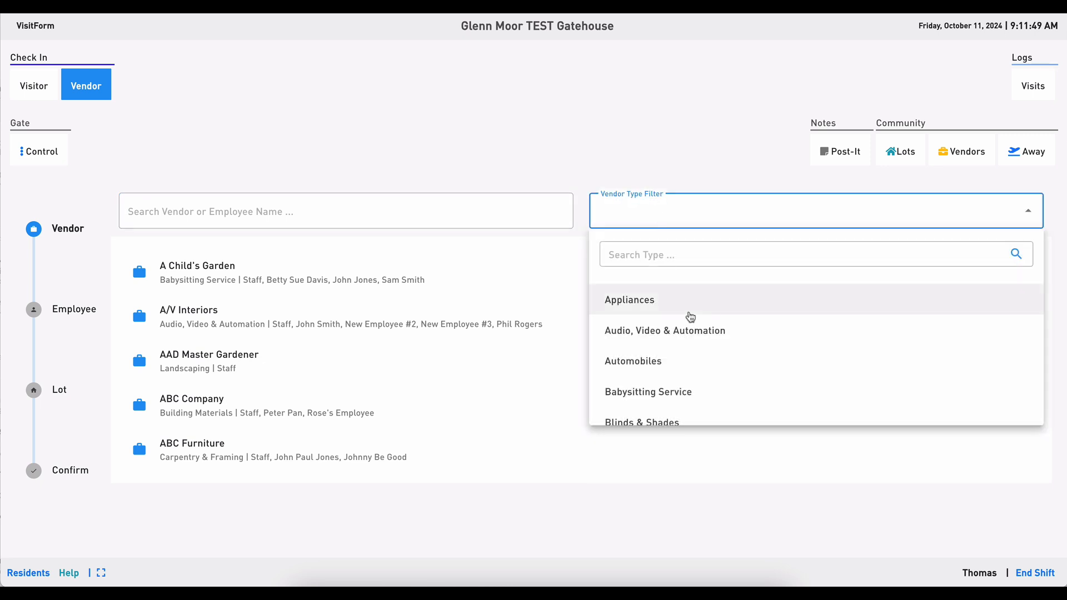
scroll(690, 317, down, 1)
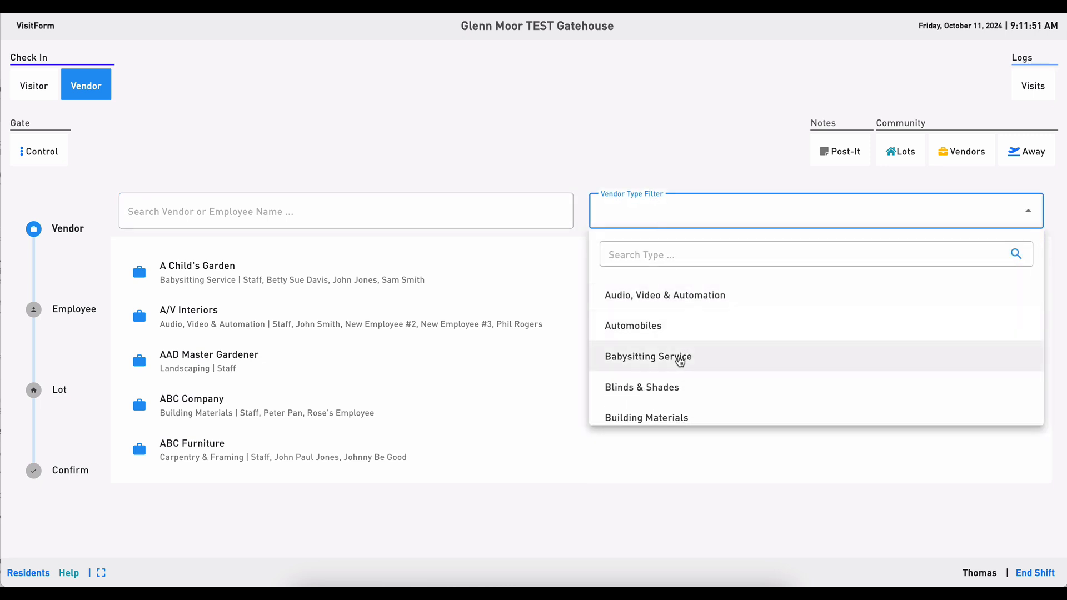
click(680, 362)
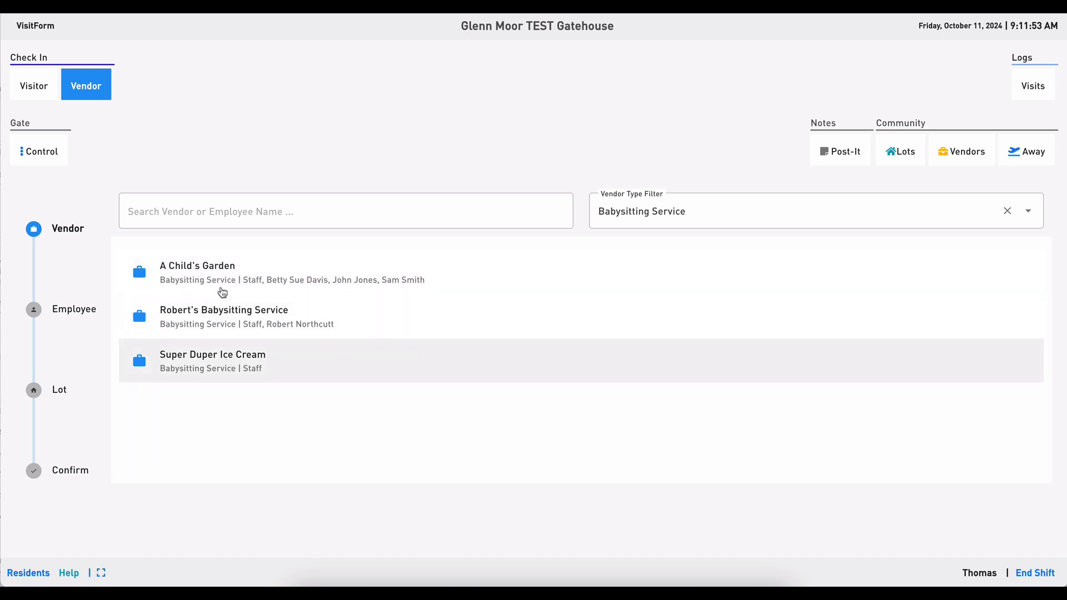
Change the vendor type filter to Cleaning Services.
click(656, 212)
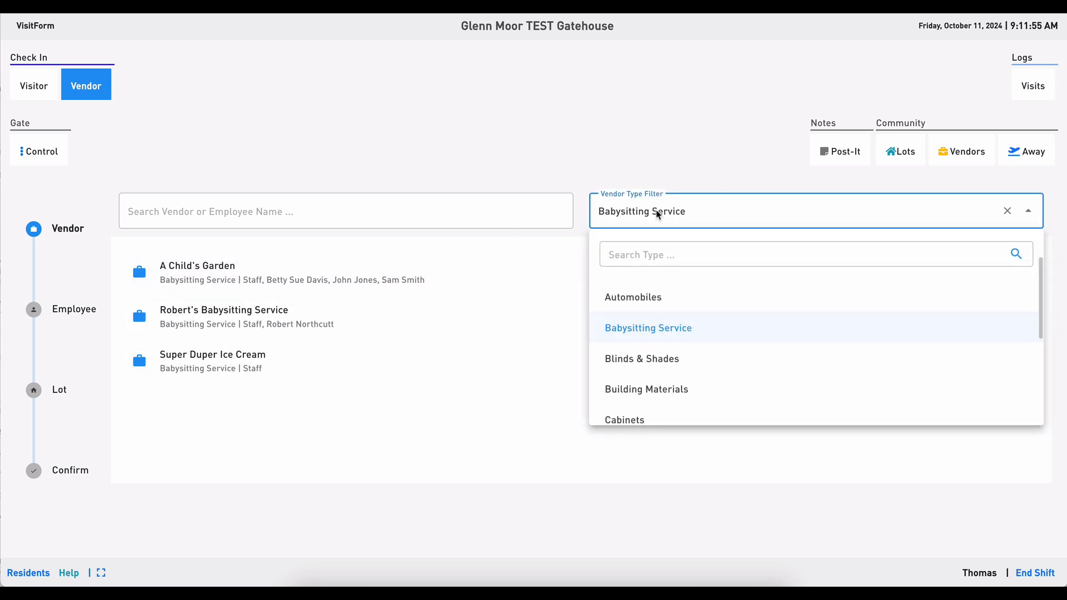
scroll(674, 367, down, 3)
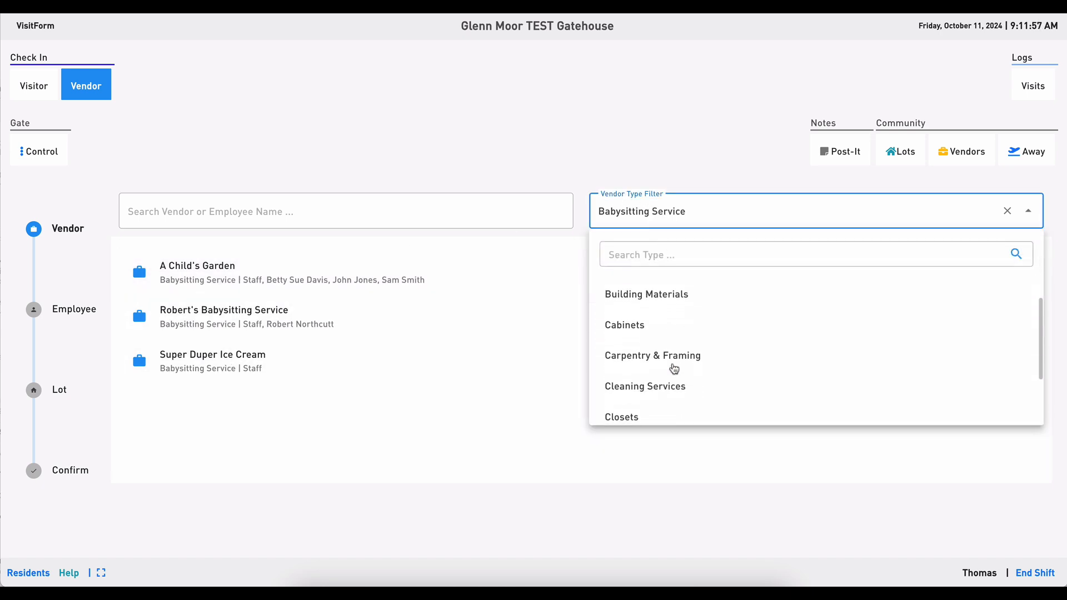
click(655, 394)
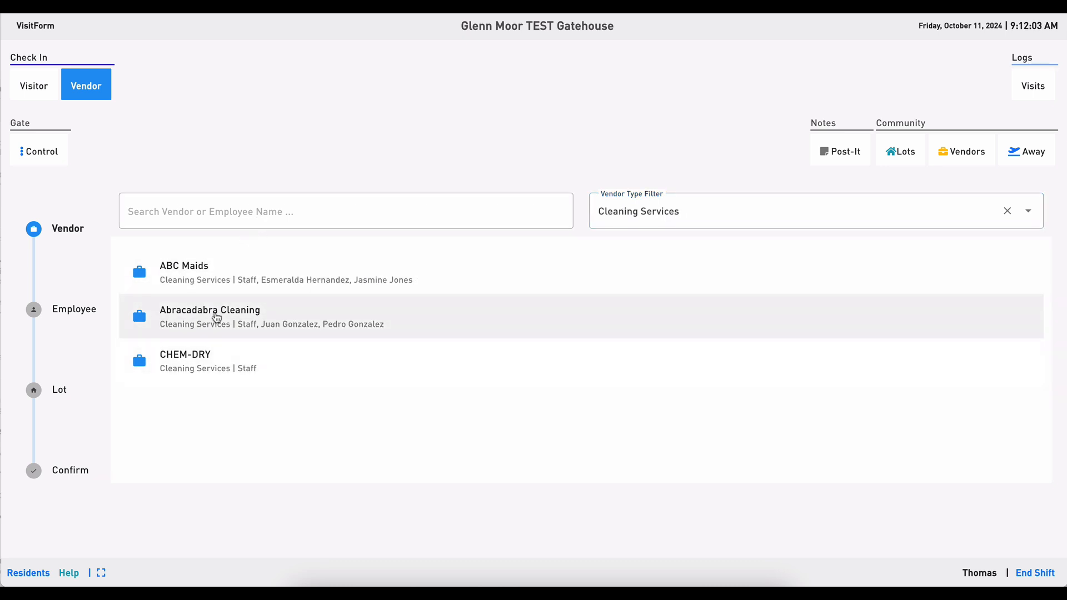
Clear the vendor type filter.
click(716, 220)
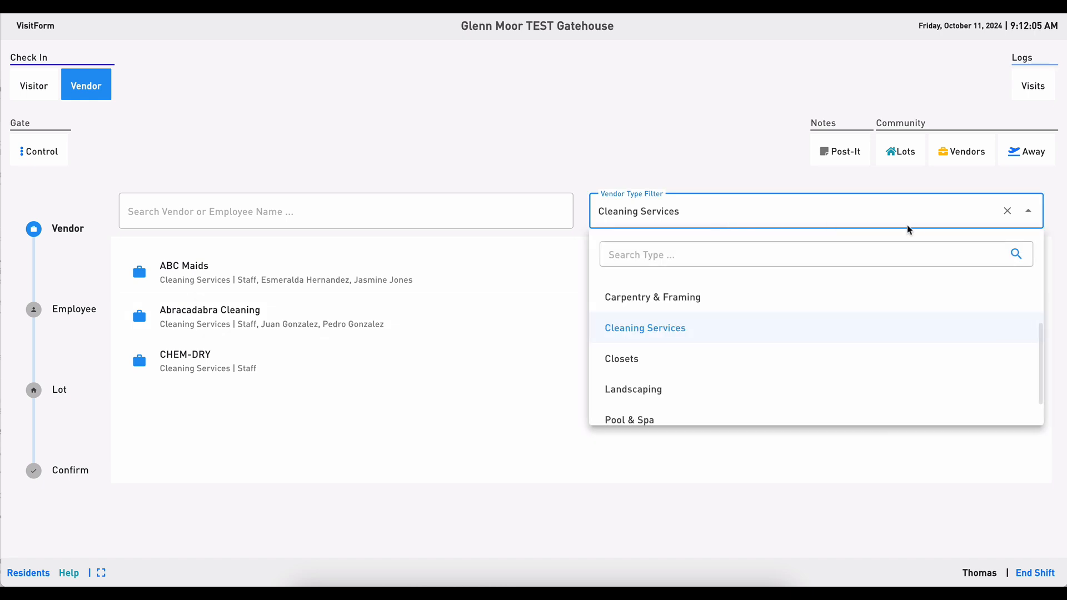
click(1008, 212)
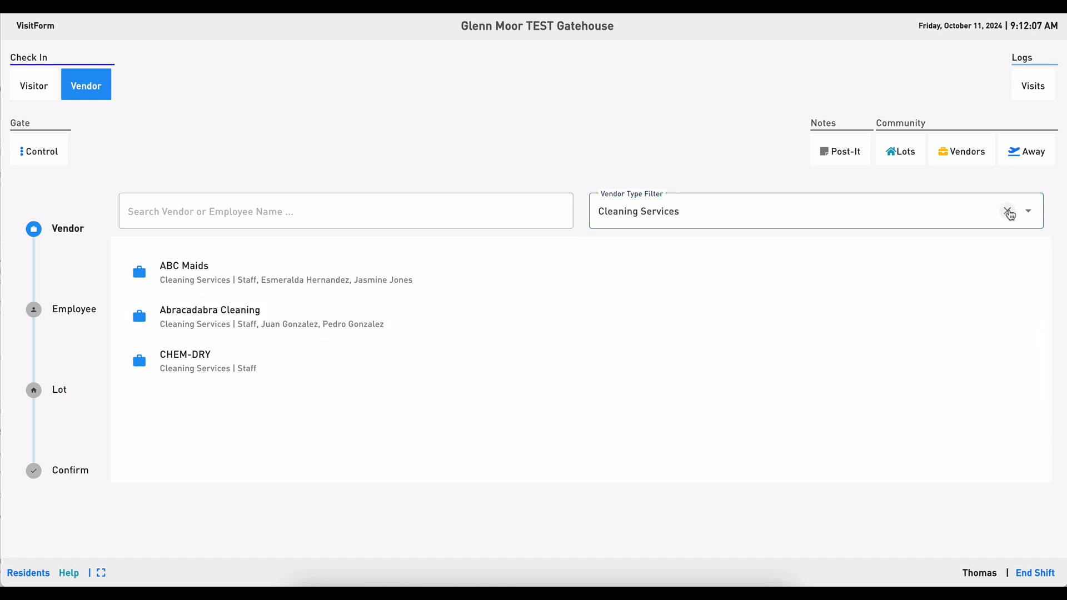
click(1008, 212)
Search the vendors for arr, then clear the search.
click(359, 217)
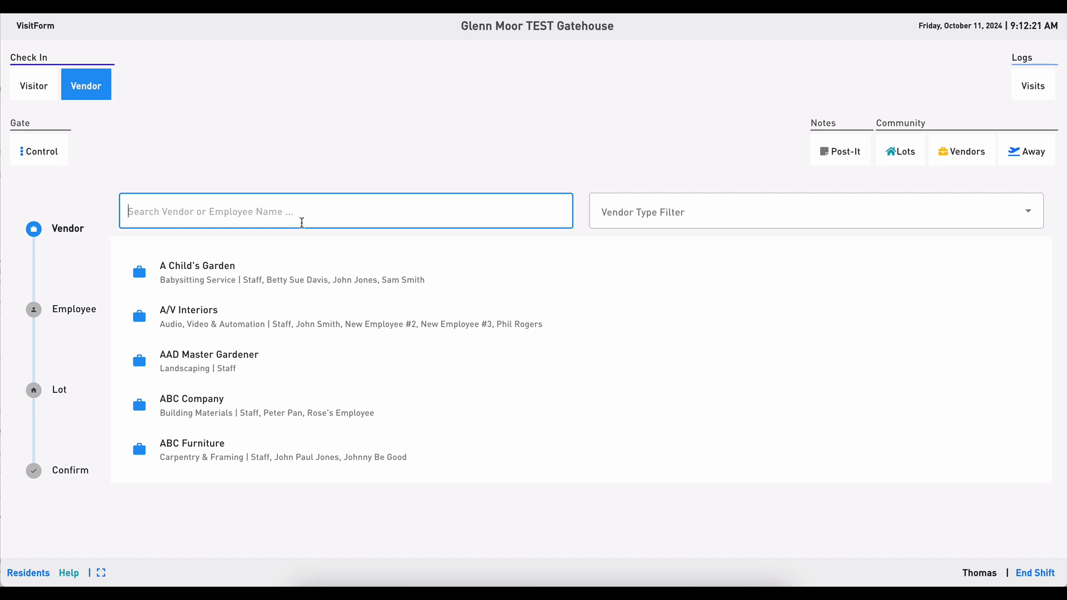
text(arr)
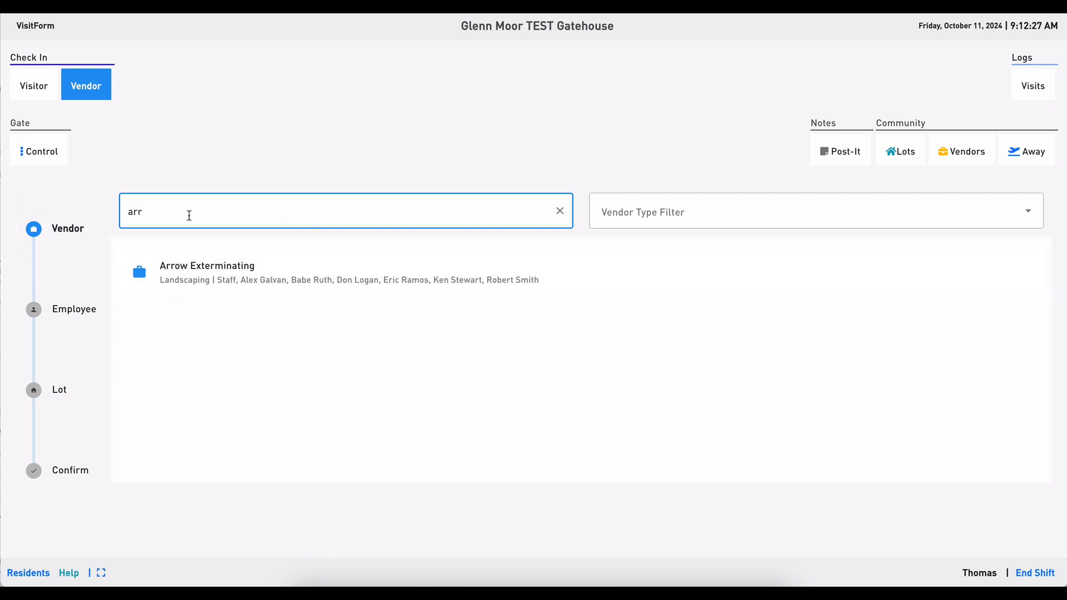
key(BackSpace)
key(BackSpace)
key(BackSpace)
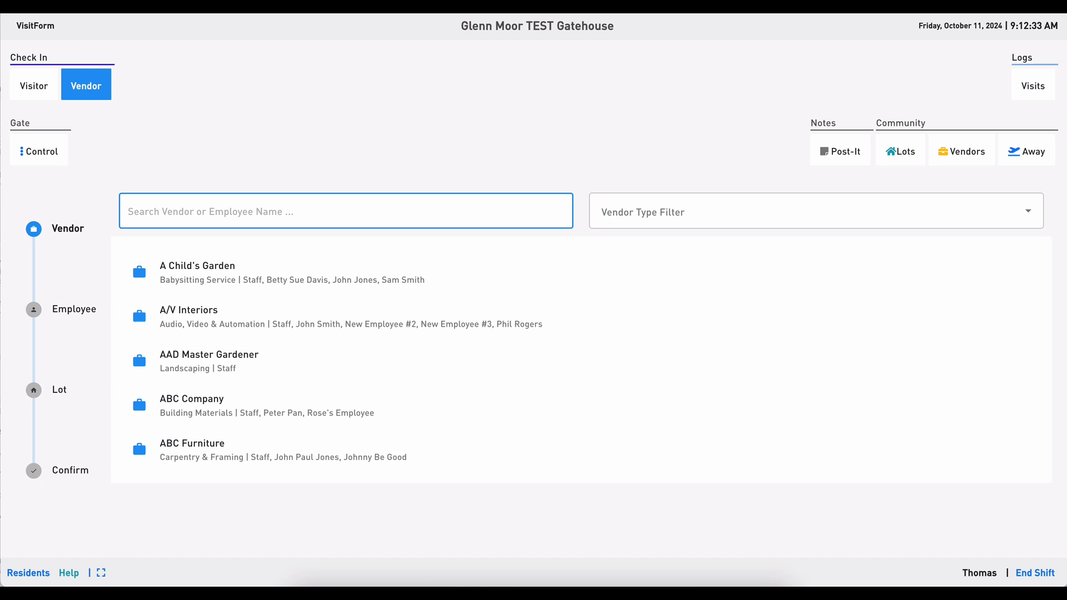
Search the vendors by an employee's first name and the start of the surname.
text(er)
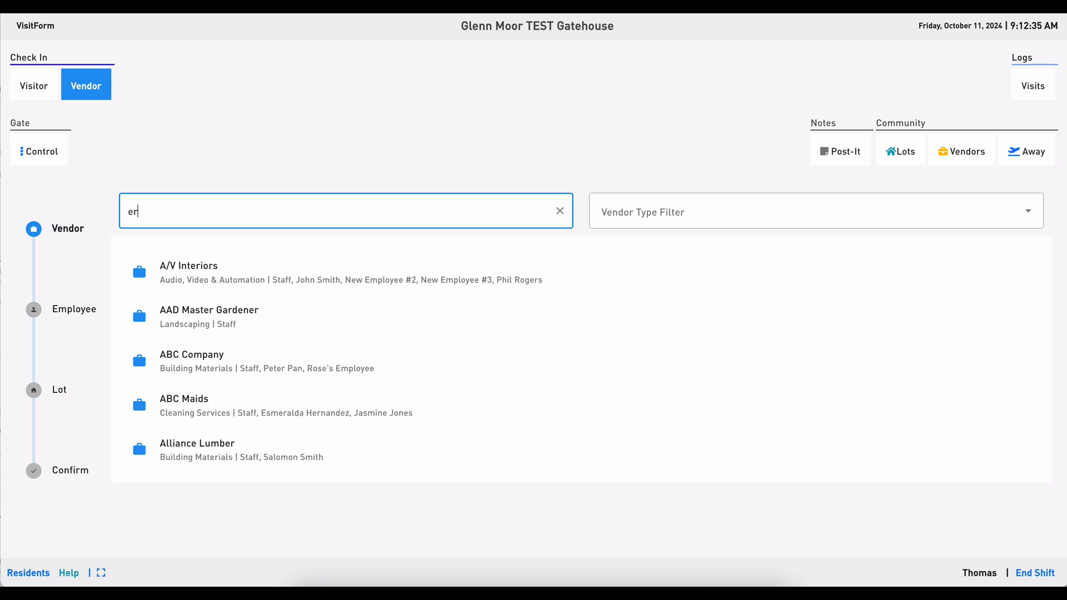
text(ic ra)
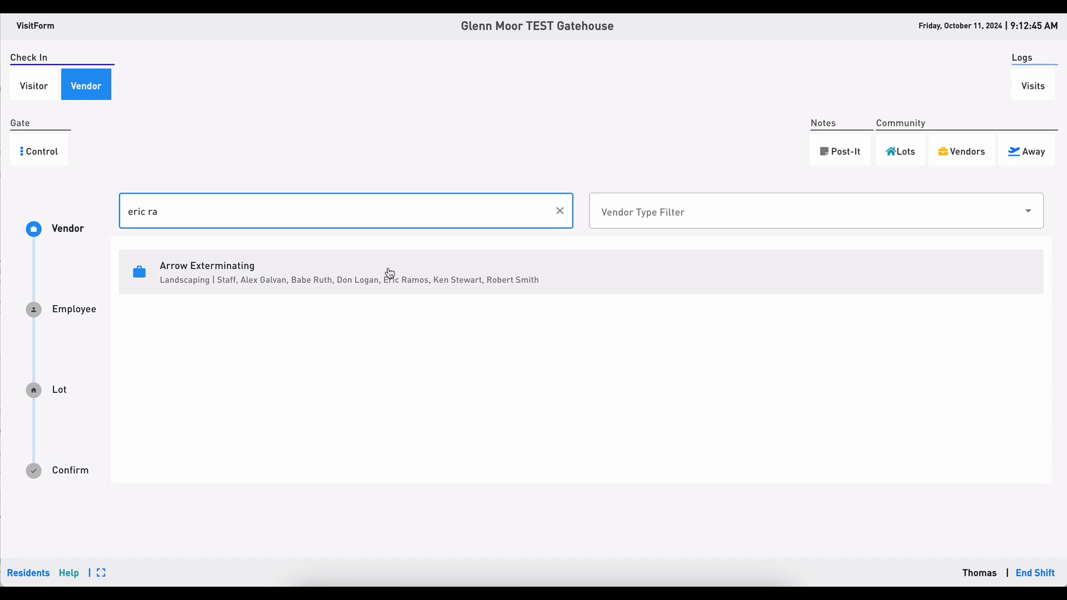
Choose Arrow Exterminating as the vendor and pick the matching employee found by the search.
click(234, 279)
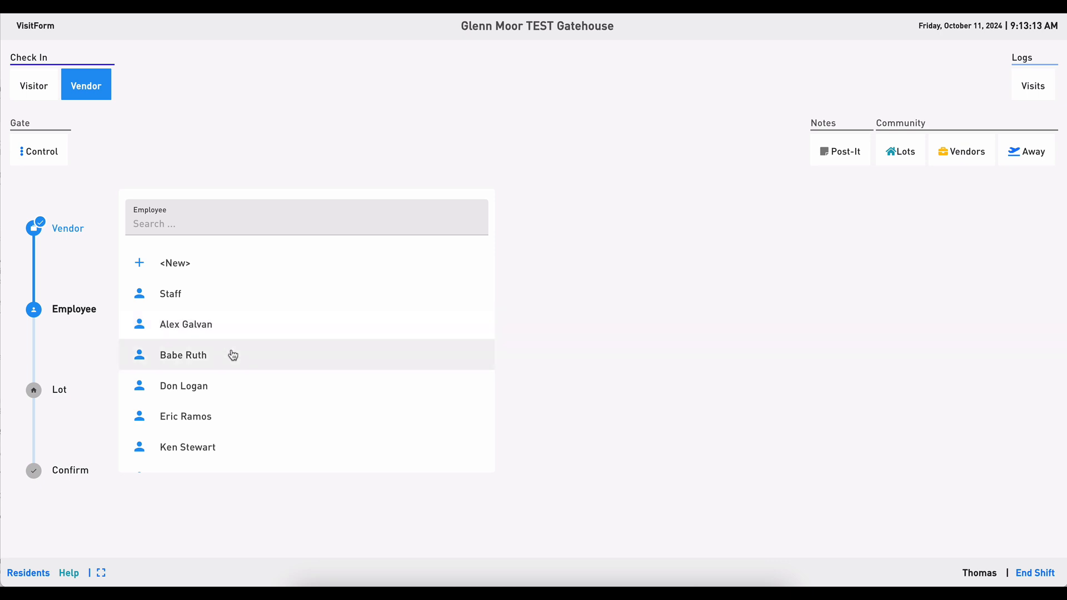
click(198, 425)
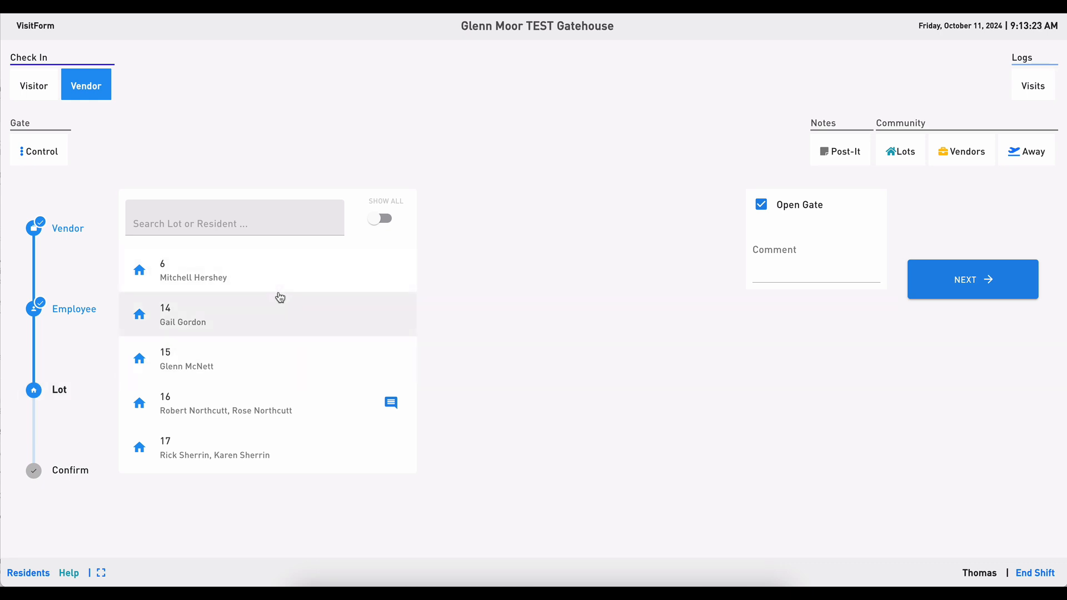
Select lots 6, 15, 16 and 17 for the vendor visit.
scroll(269, 294, down, 1)
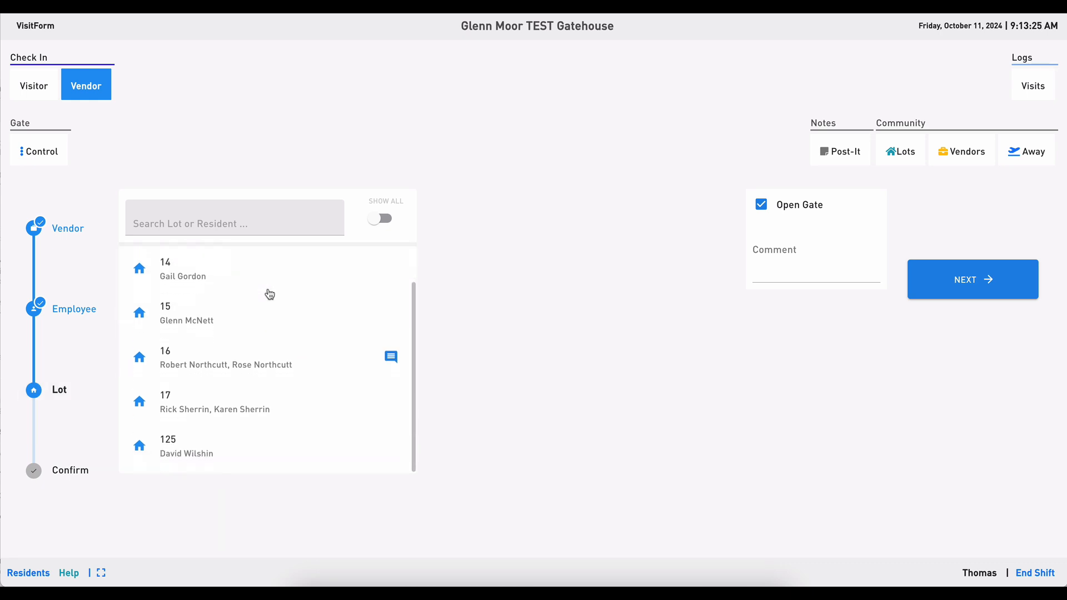
scroll(269, 294, up, 1)
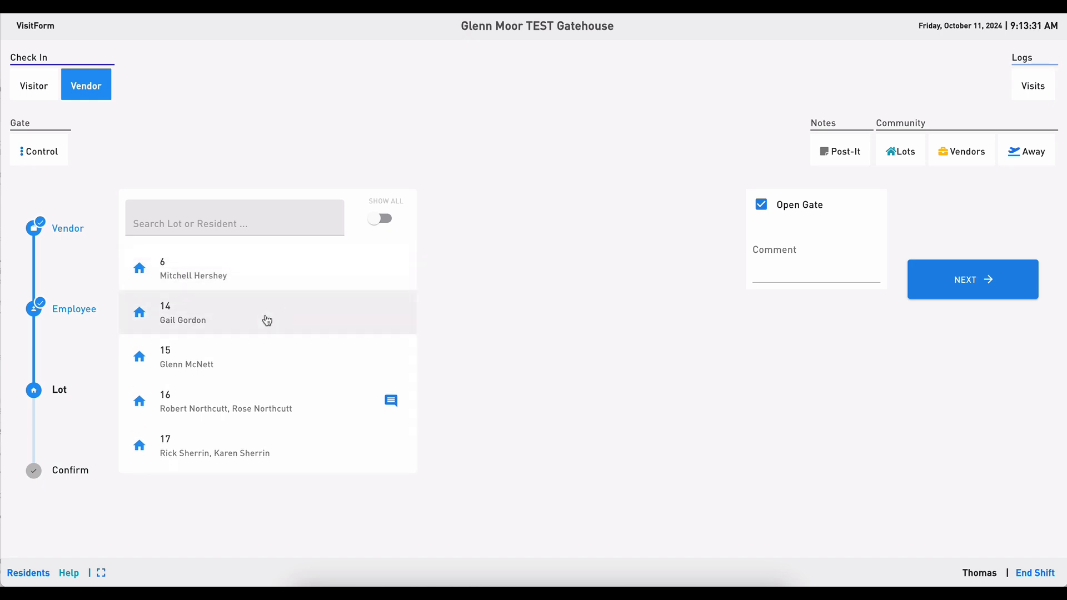
click(219, 281)
click(203, 357)
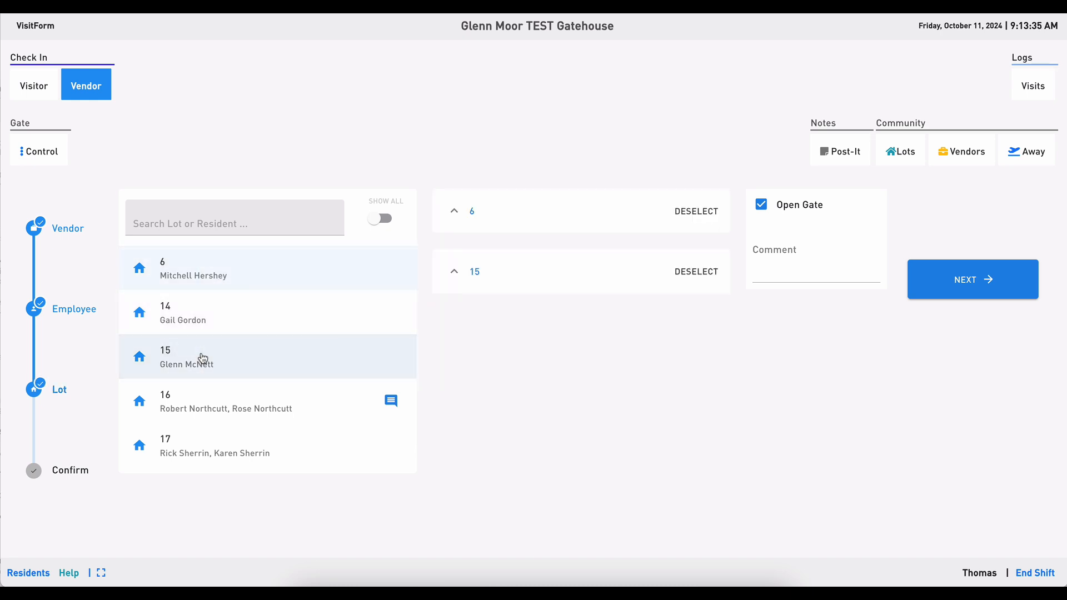
click(202, 400)
click(203, 445)
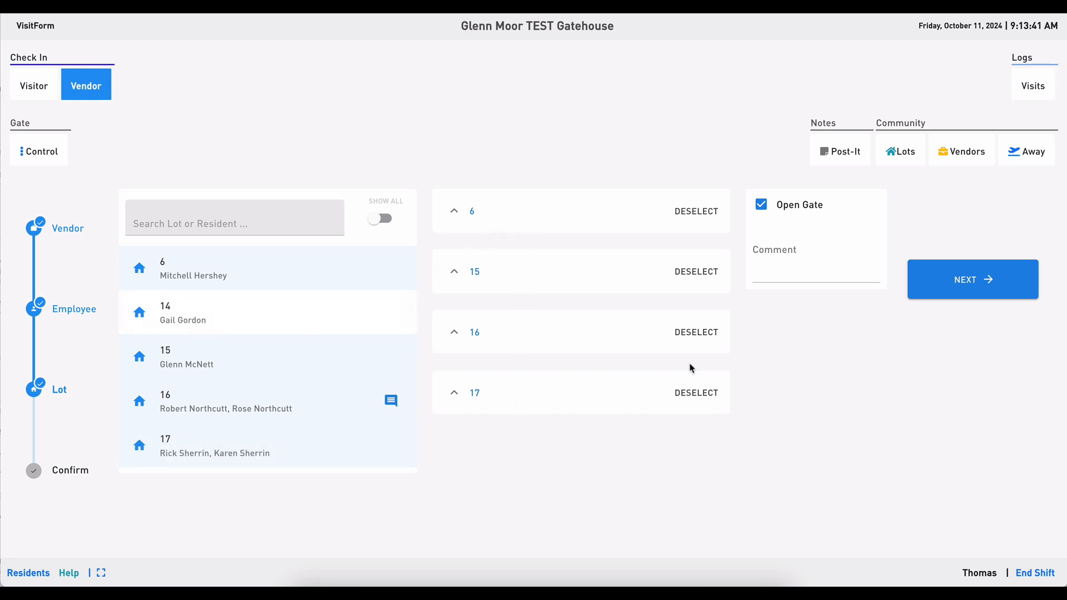
Read the comment attached to lot 16, close it, and deselect lot 15.
click(391, 403)
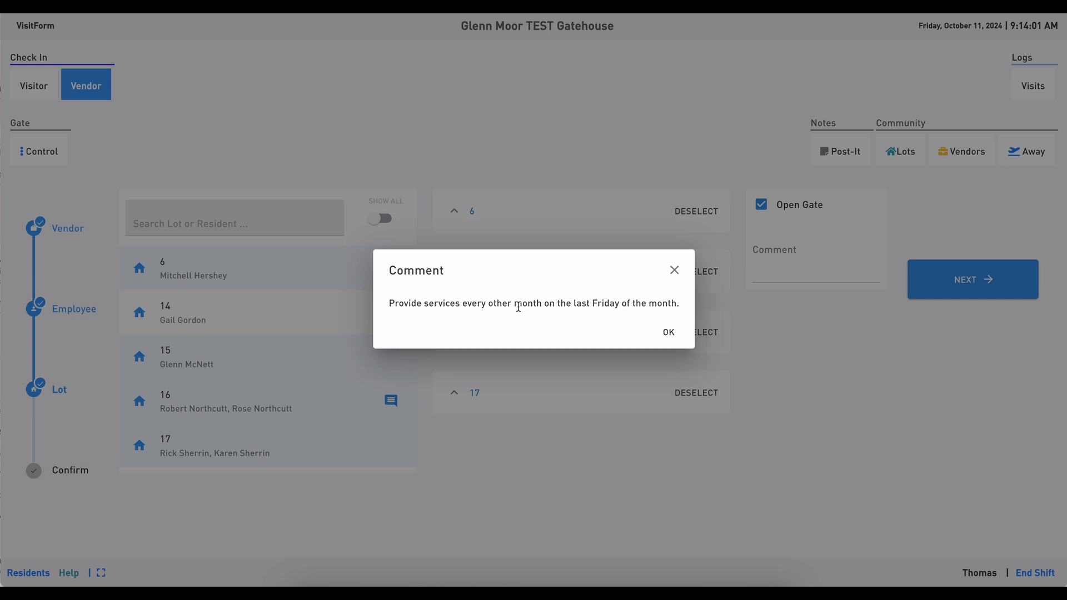
click(670, 332)
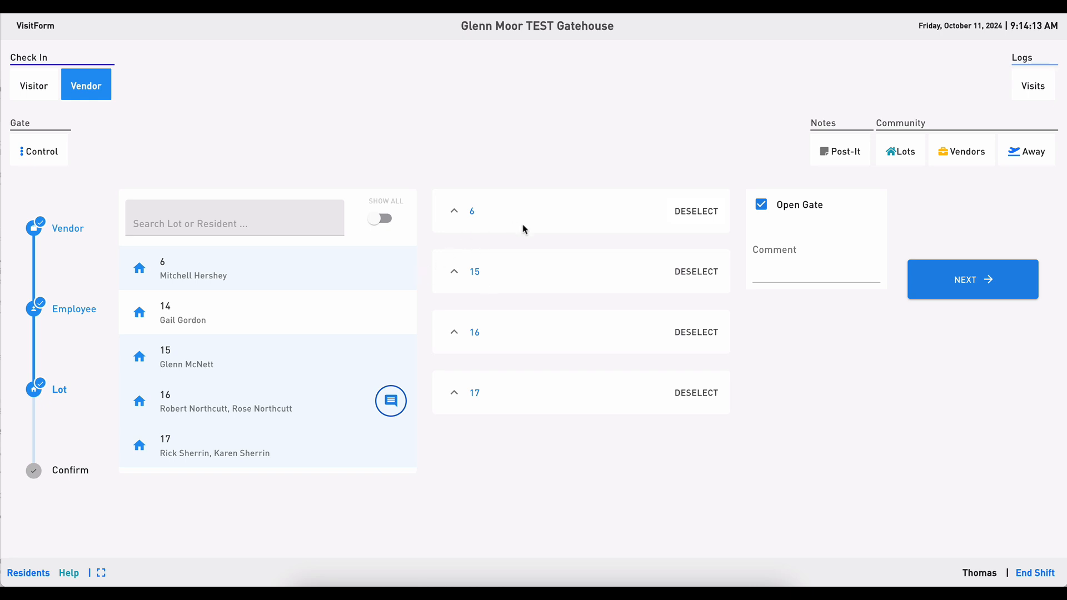
click(697, 272)
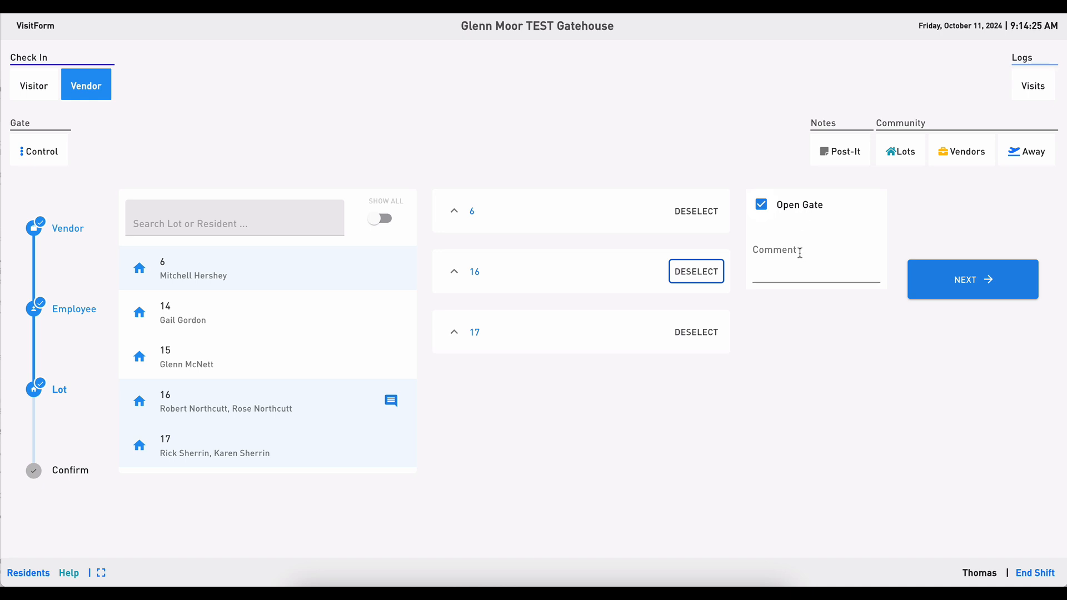
Continue to confirmation and check in the Arrow Exterminating employee for lots 6, 16 and 17.
click(958, 292)
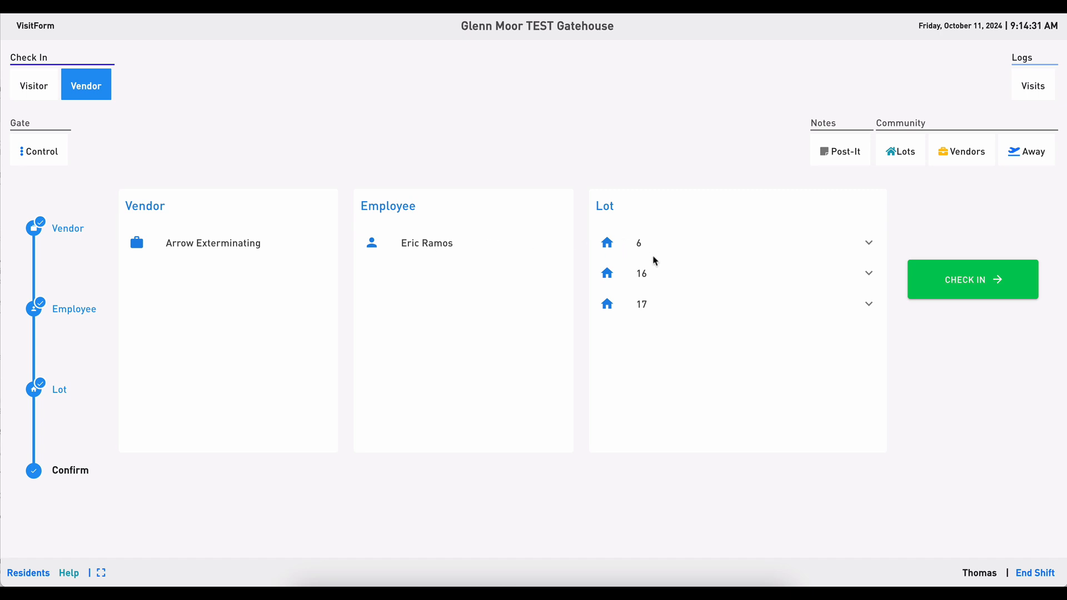
click(959, 289)
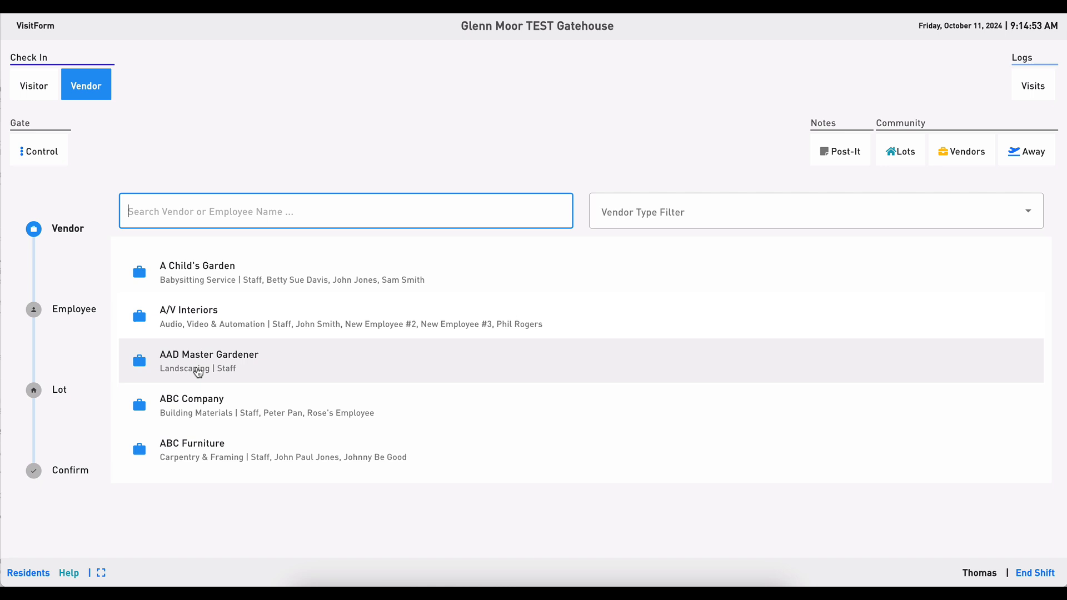
Choose AAD Master Gardener as the vendor and add a new employee, entering the employee's full name.
click(181, 367)
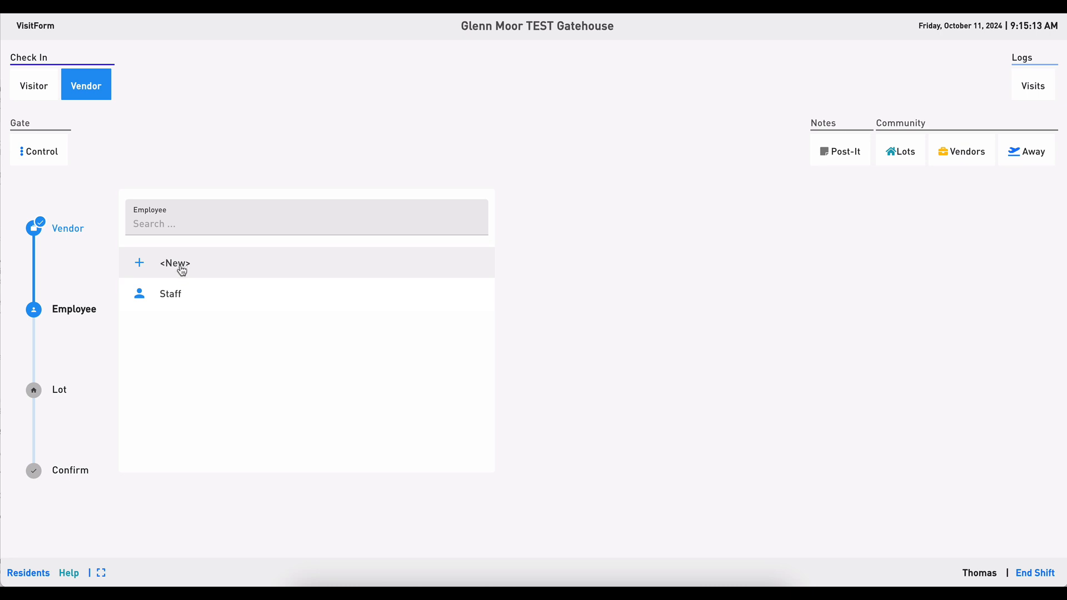
click(181, 269)
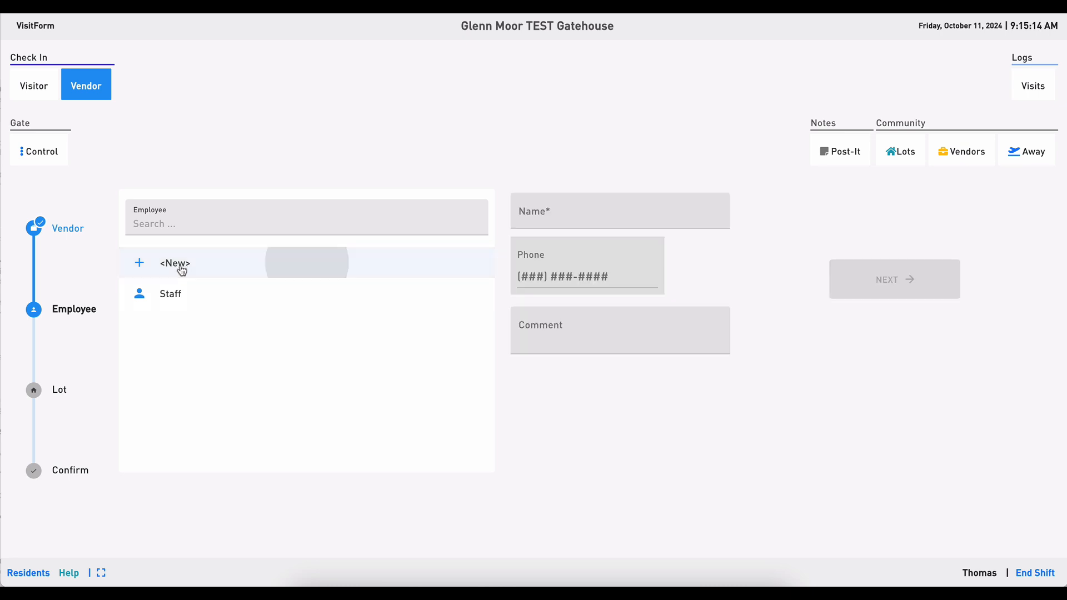
click(561, 217)
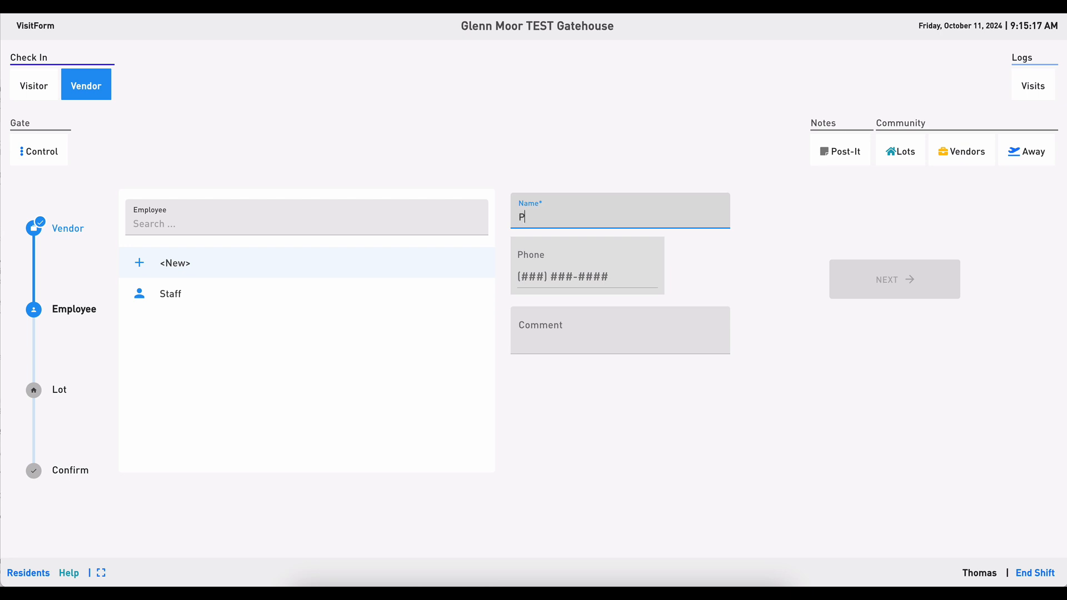
key(Tab)
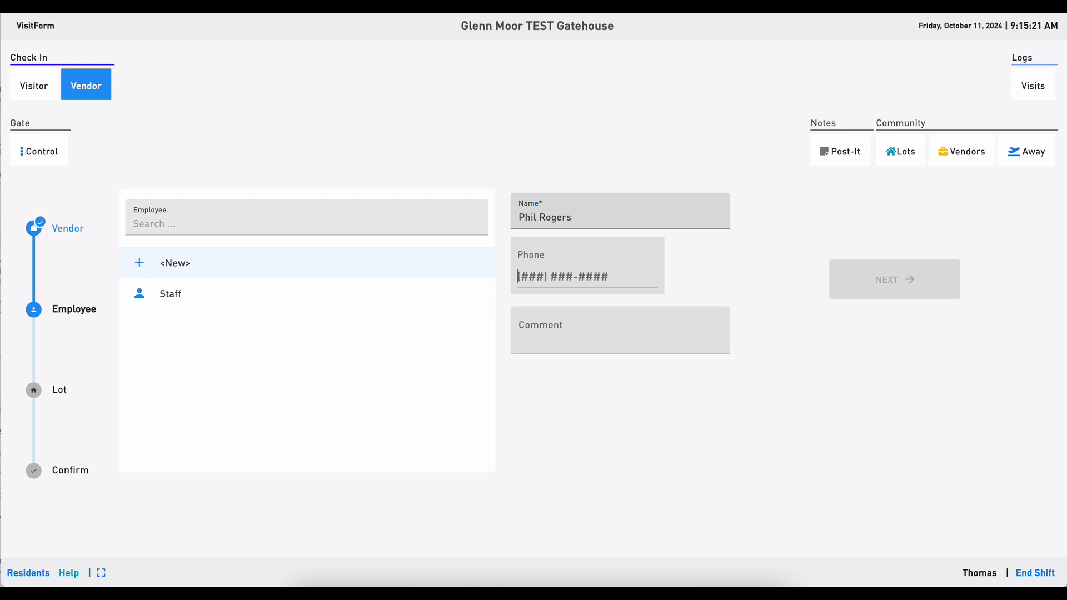
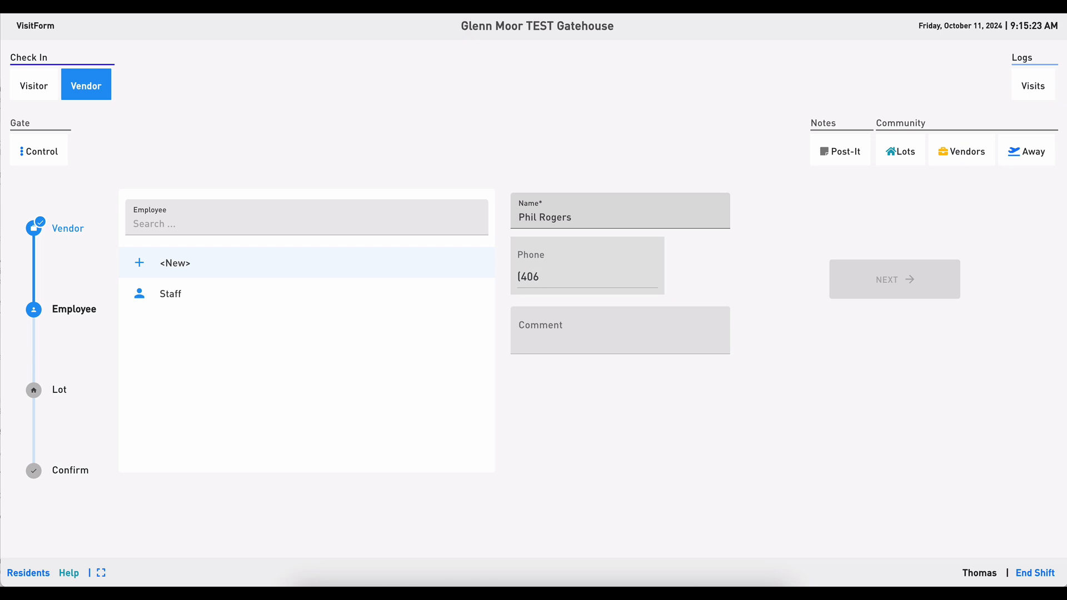
Enter the new employee's phone number and continue to lot selection.
key(Tab)
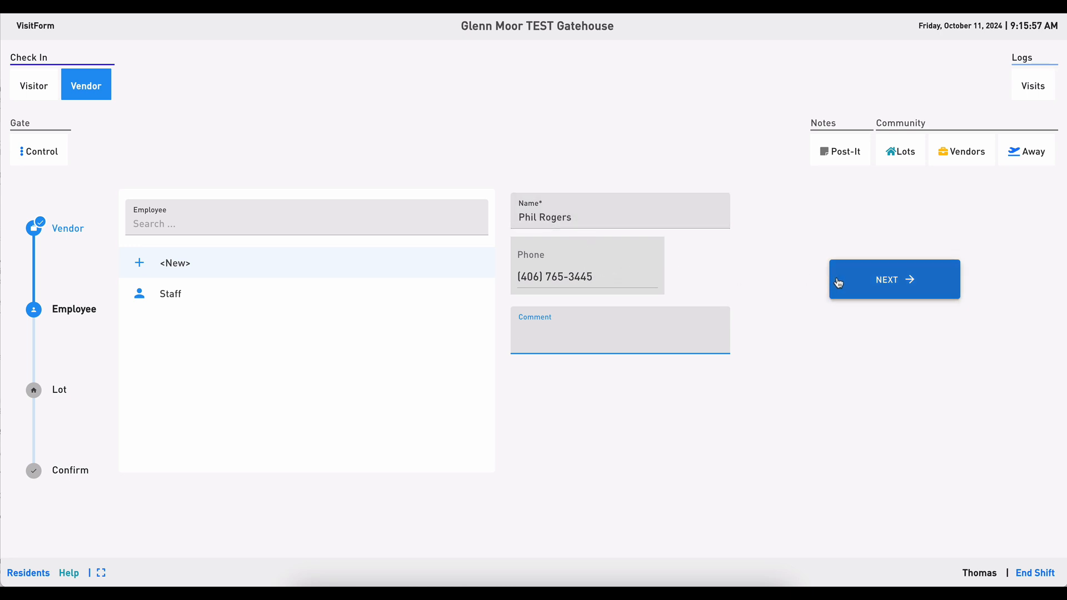
click(876, 285)
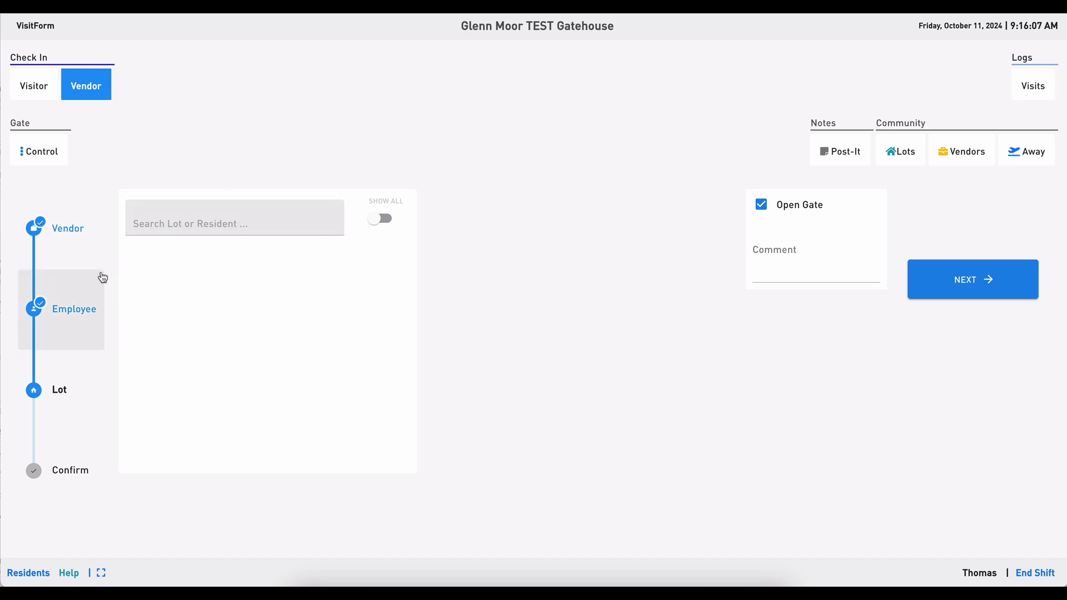
Show all lots and select lot 16 for the visit.
click(383, 220)
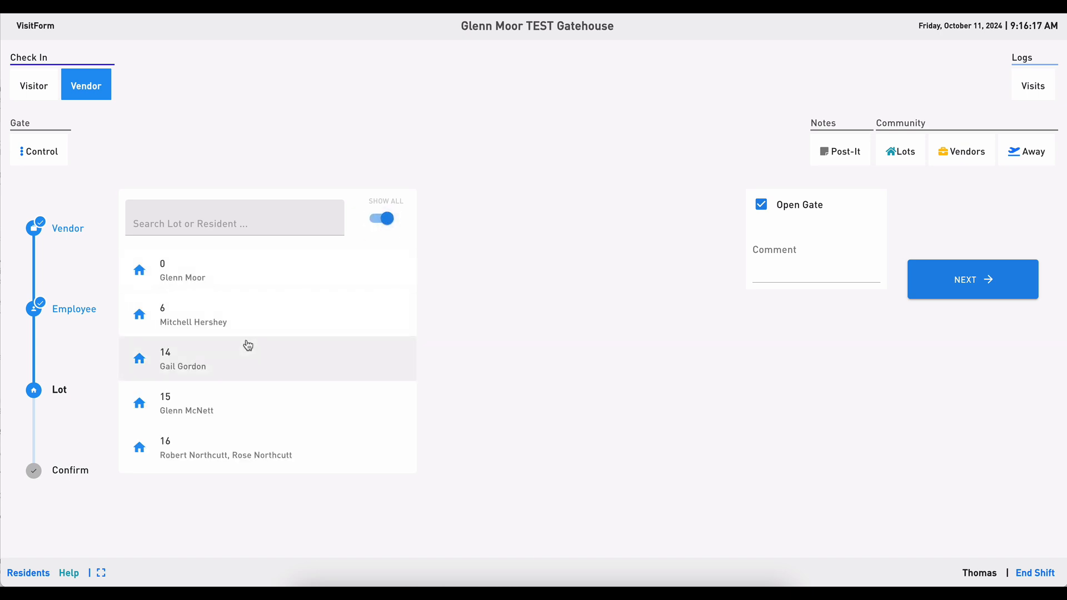
click(214, 455)
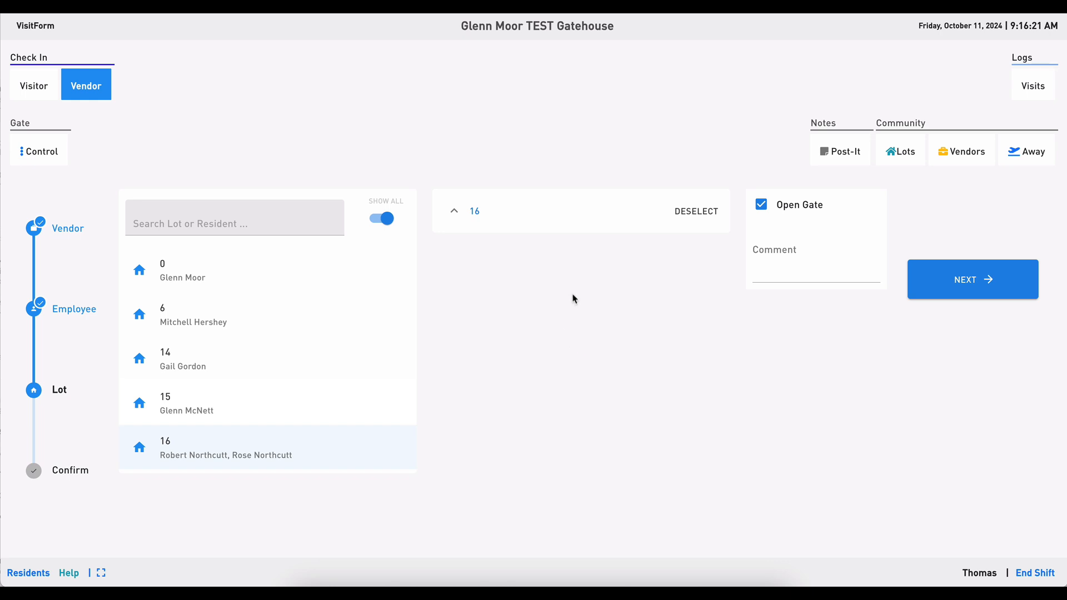
Continue to confirmation and check in the AAD Master Gardener employee for lot 16.
click(999, 296)
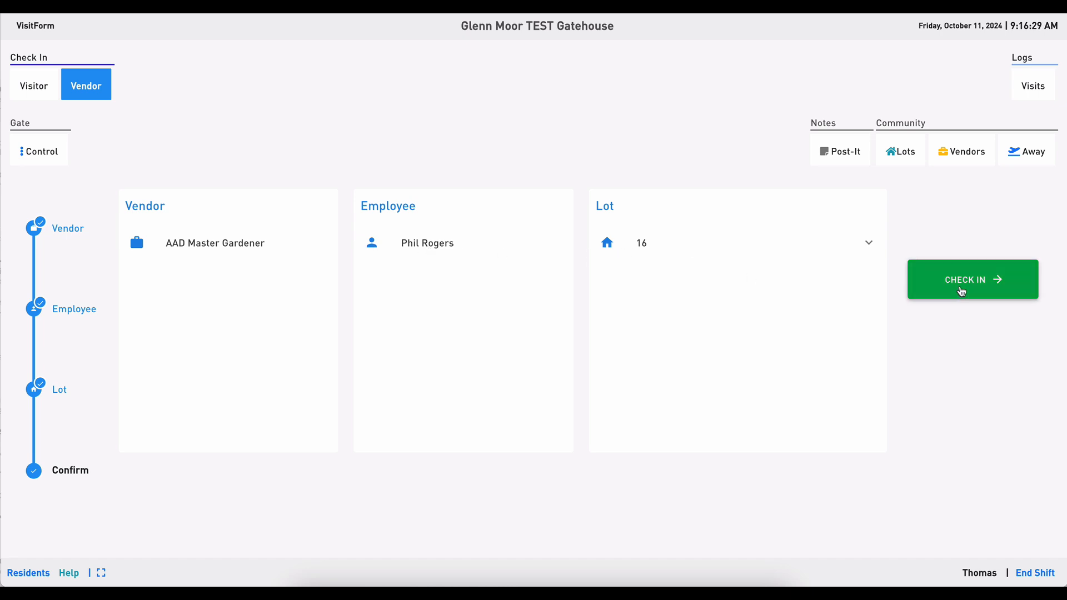
click(969, 284)
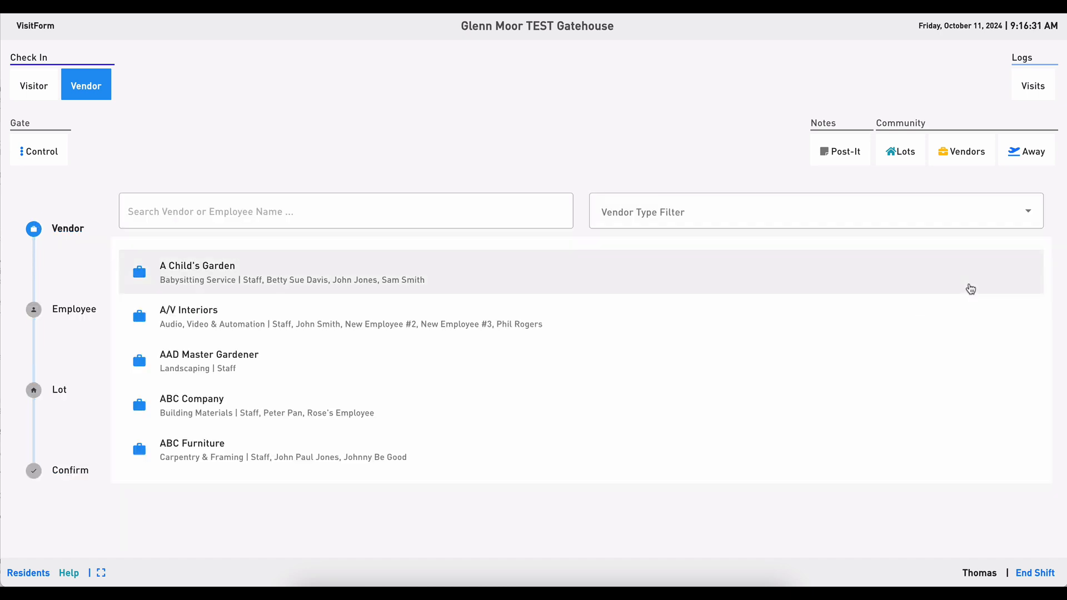
Open AAD Master Gardener's employee list to check the newly added employee, then return to vendor selection.
click(192, 371)
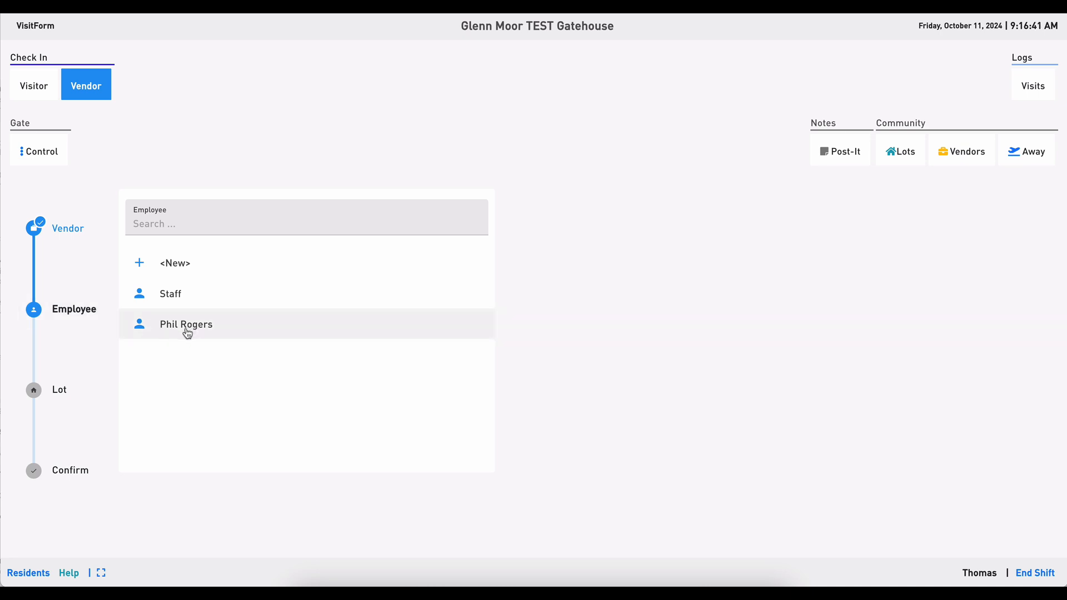
click(62, 232)
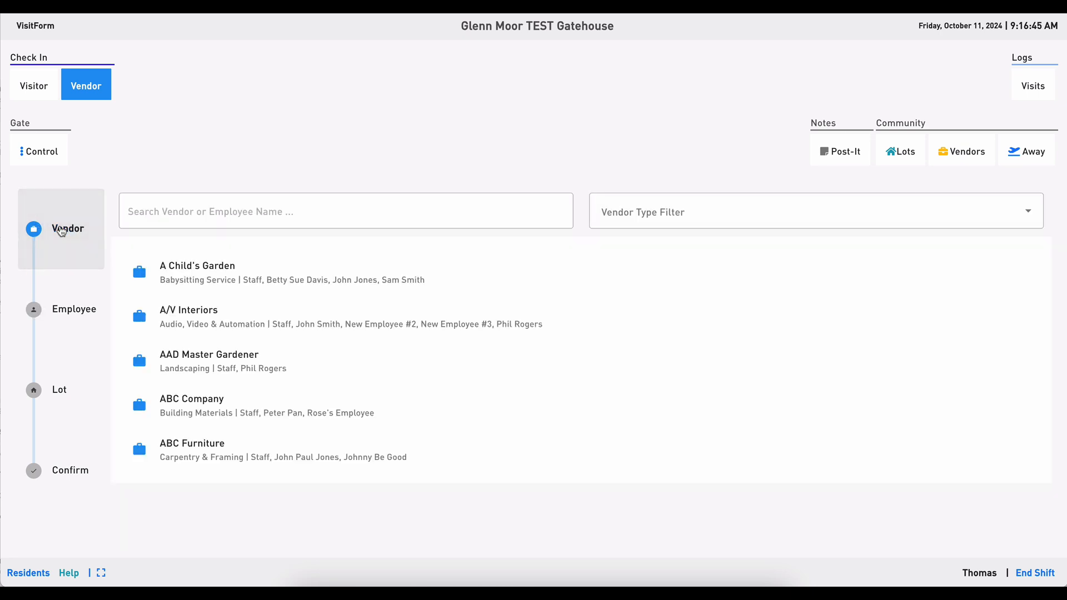